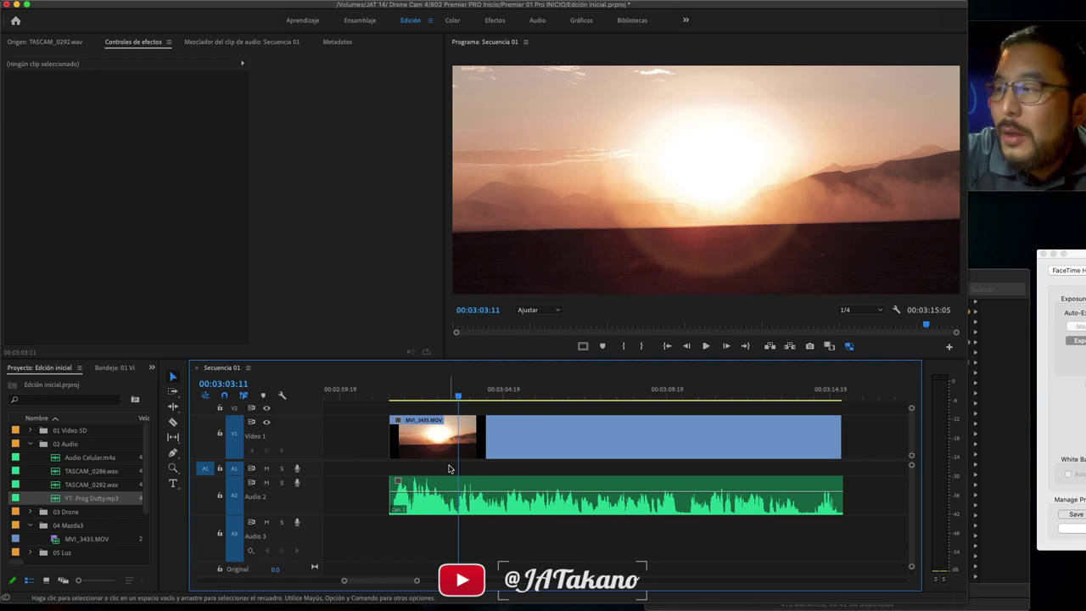
click(454, 486)
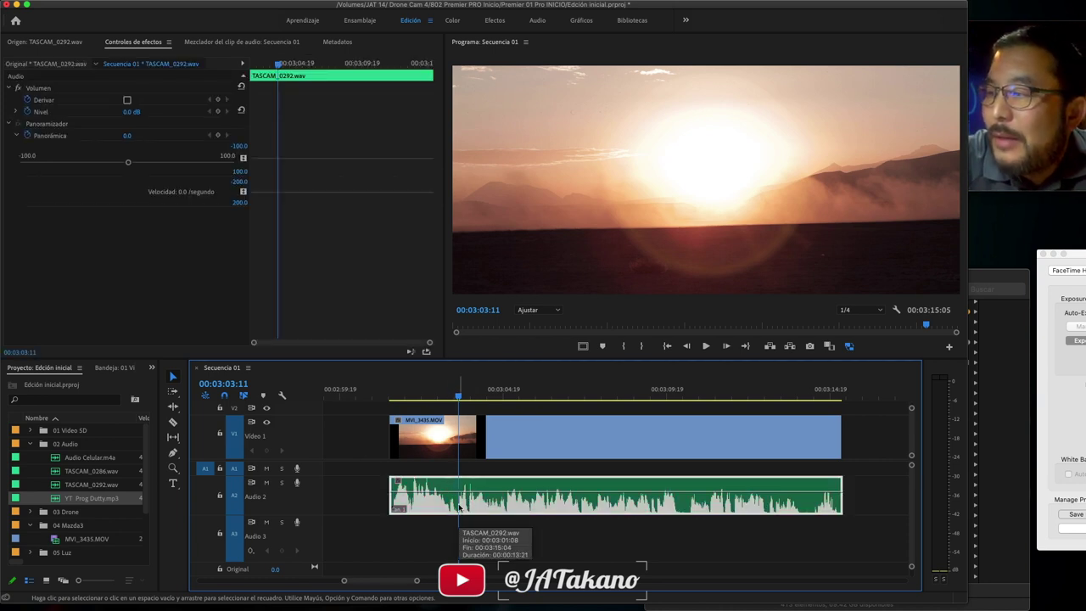
key(space)
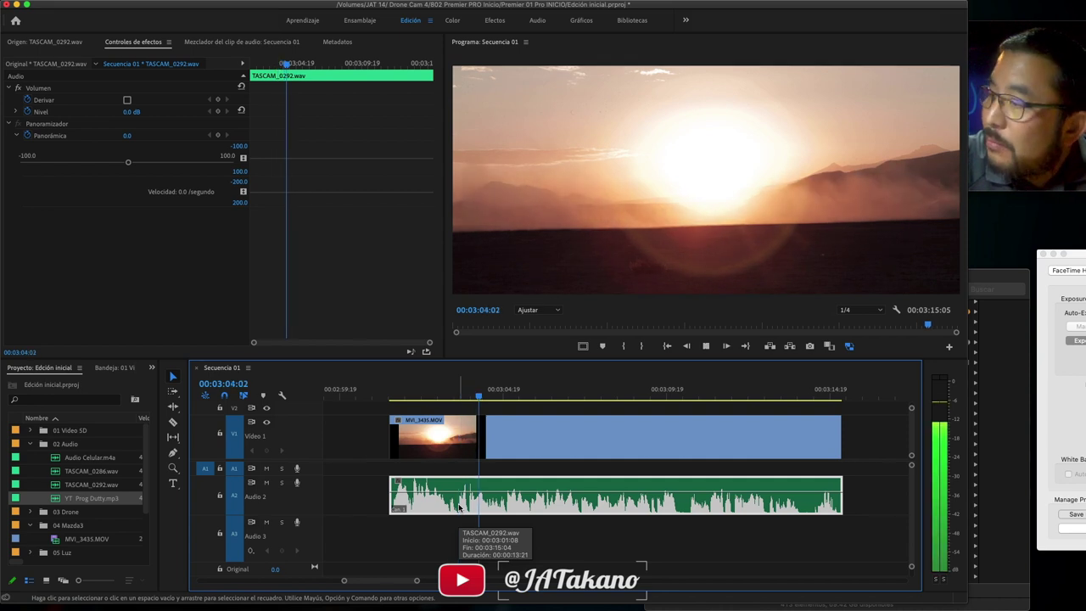
key(space)
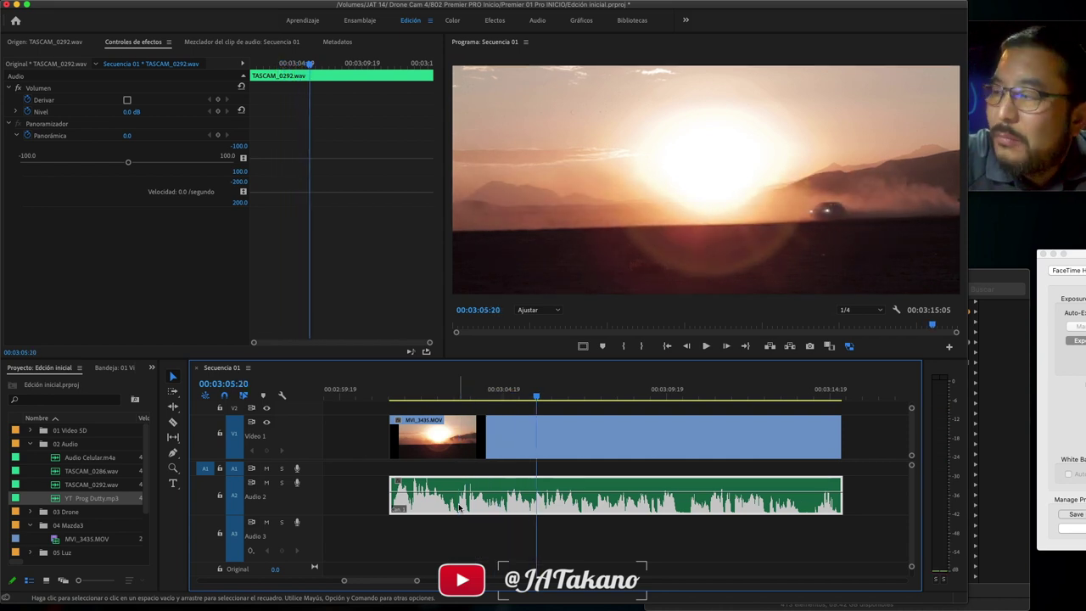
right_click(459, 507)
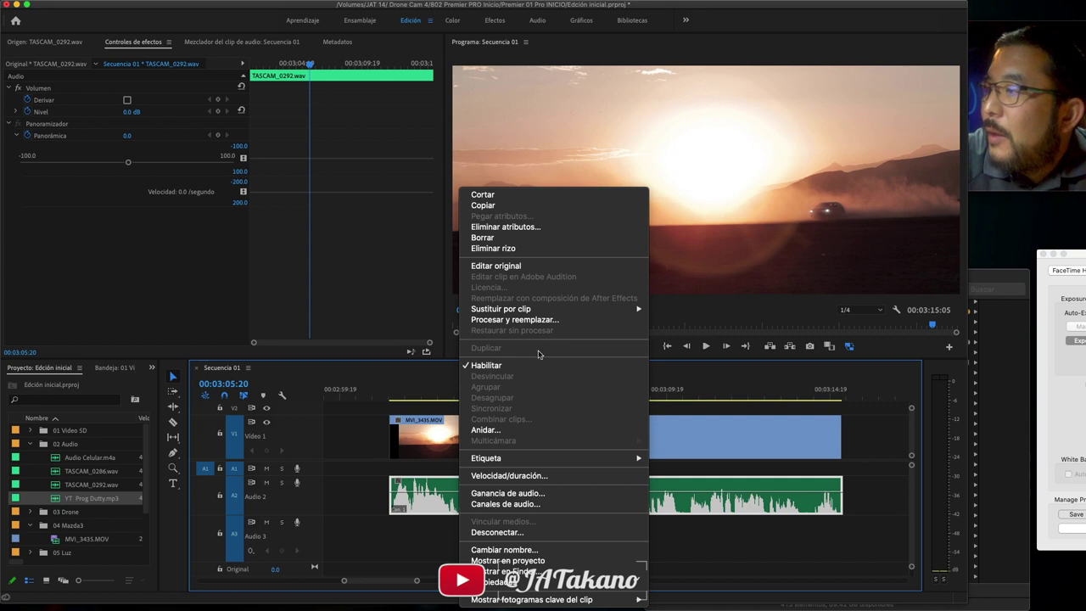
click(500, 505)
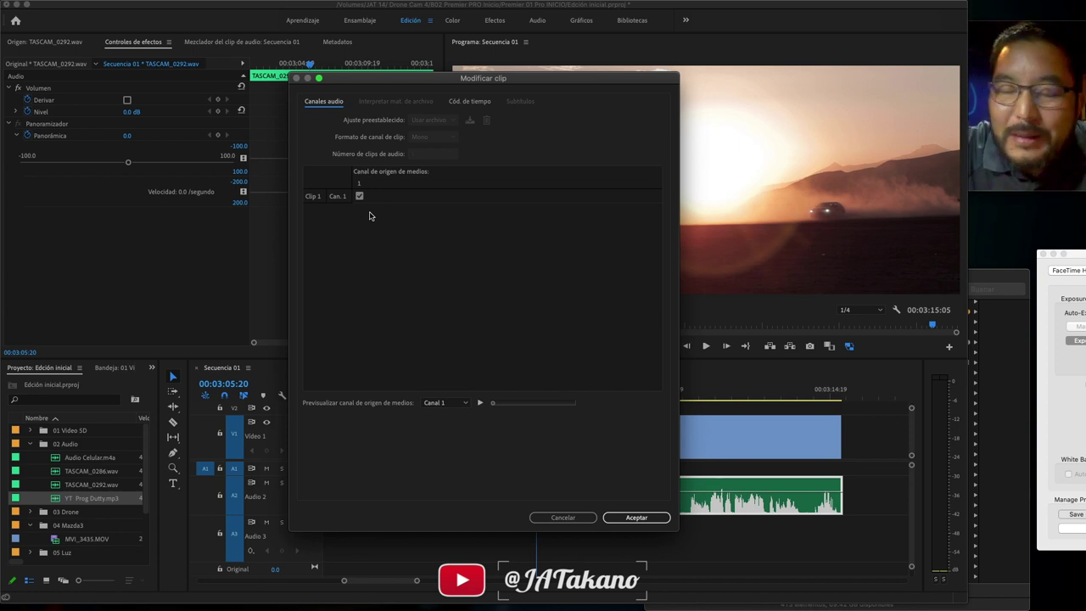
click(549, 521)
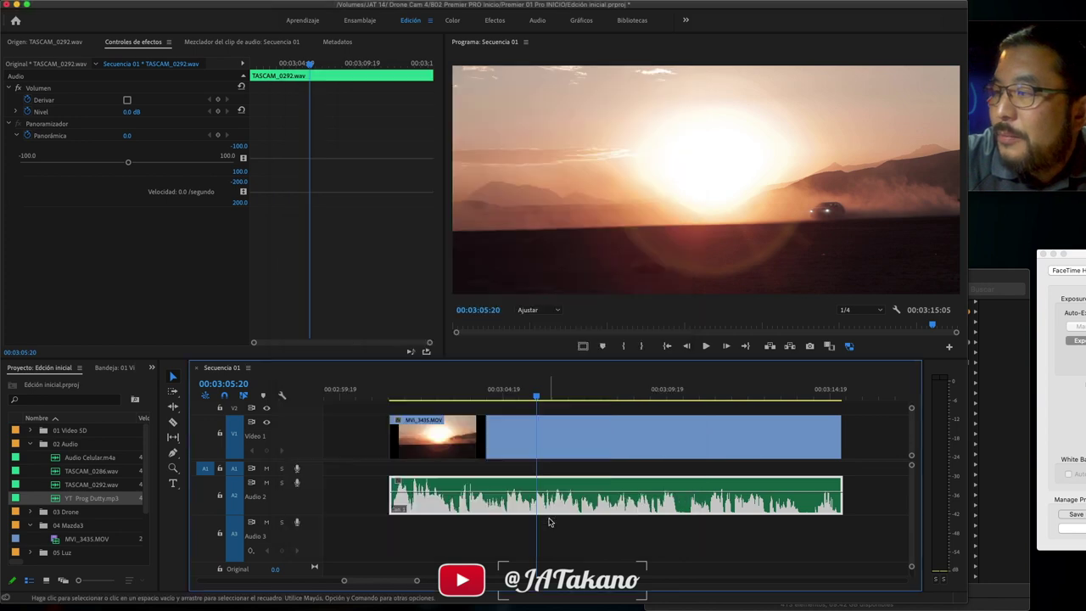
Select the Audio 2 clip at 00:03:01:19 and drag its Panorámica to -100.0.
click(494, 473)
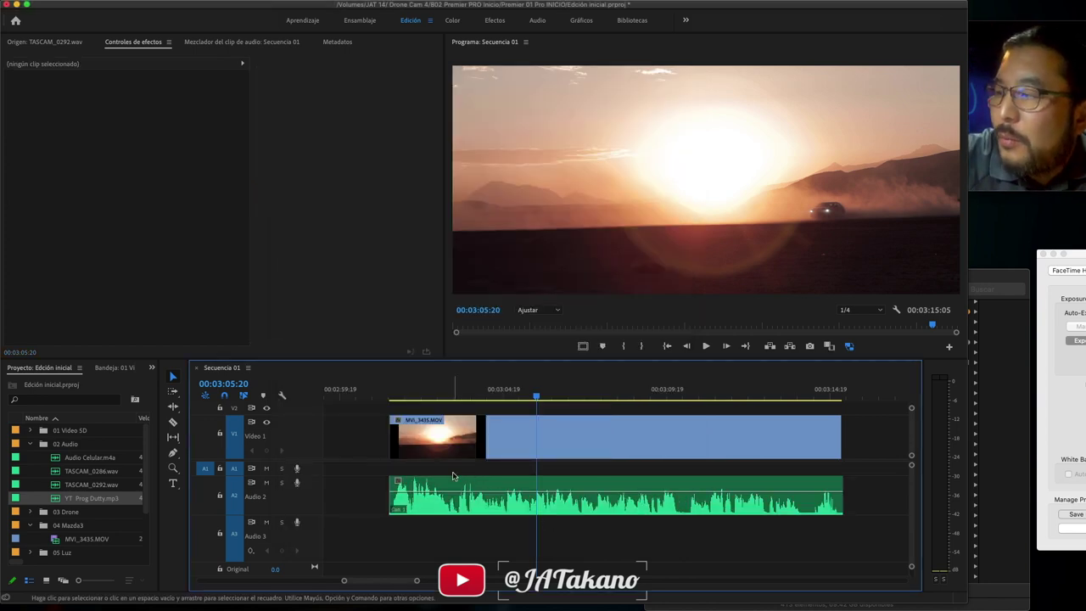
drag(396, 394, 404, 394)
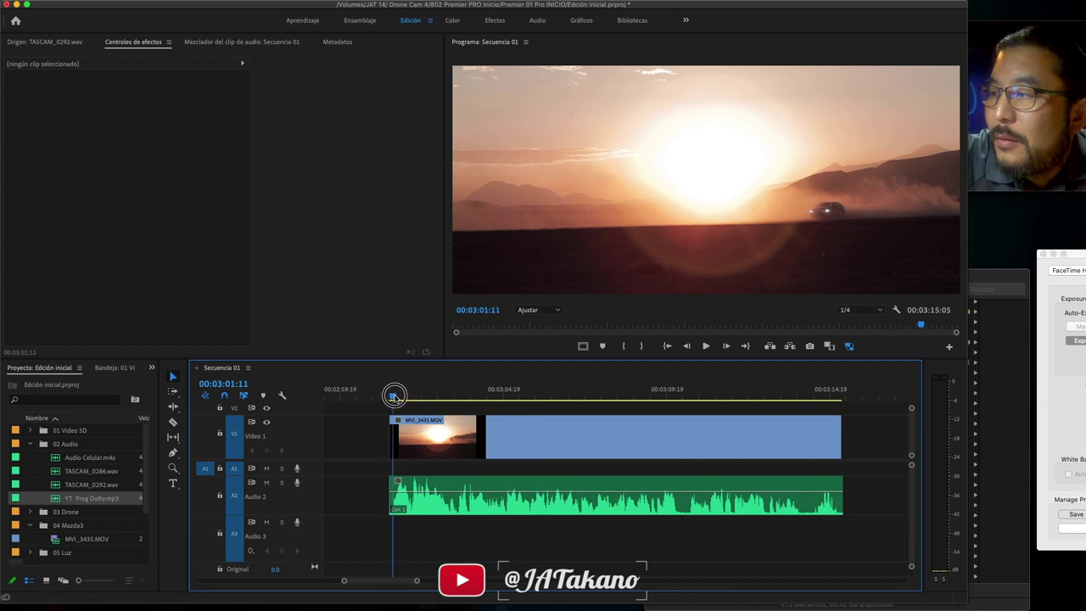
click(422, 488)
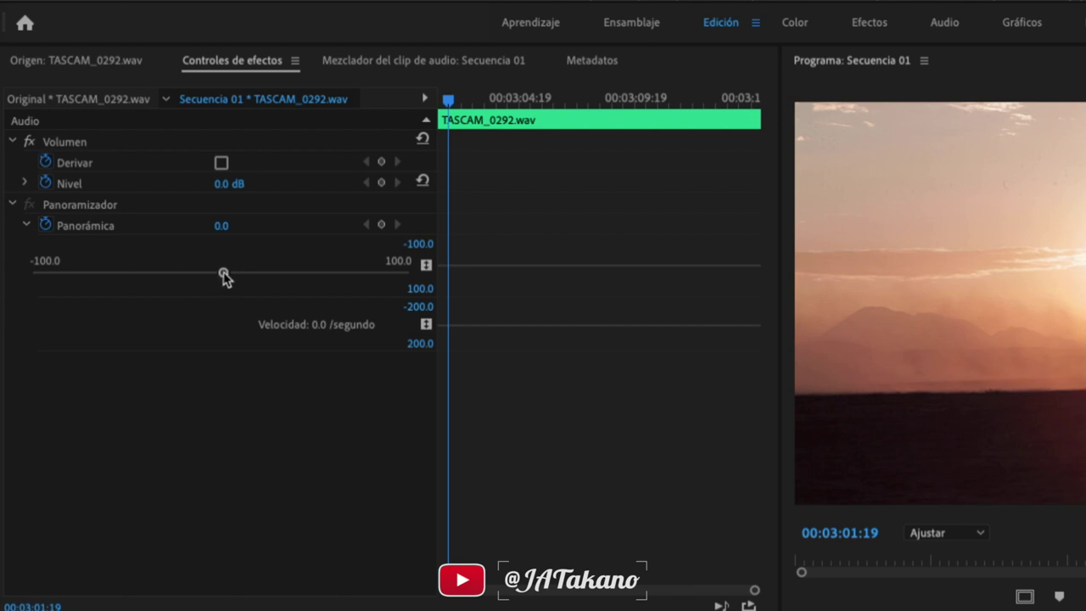
click(25, 226)
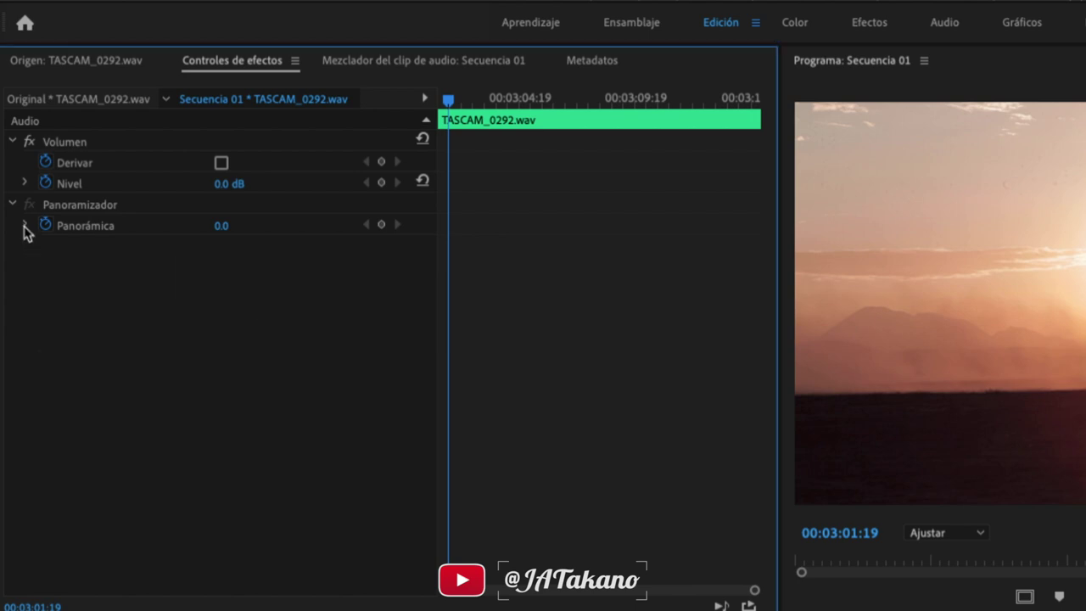
click(25, 226)
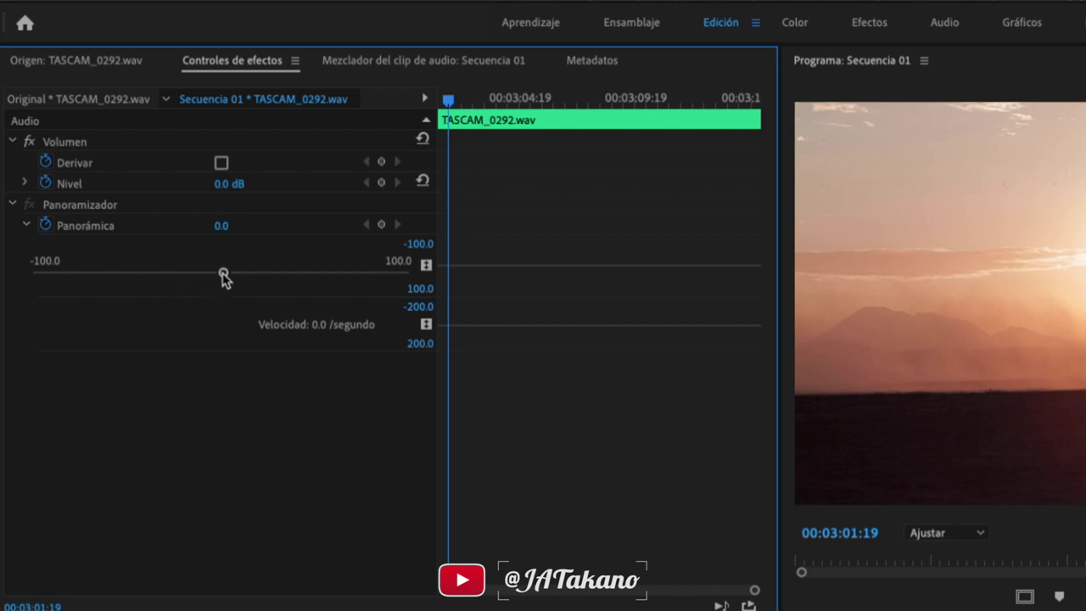
mouse_move(223, 272)
mouse_down()
mouse_move(94, 268)
mouse_move(12, 284)
mouse_up()
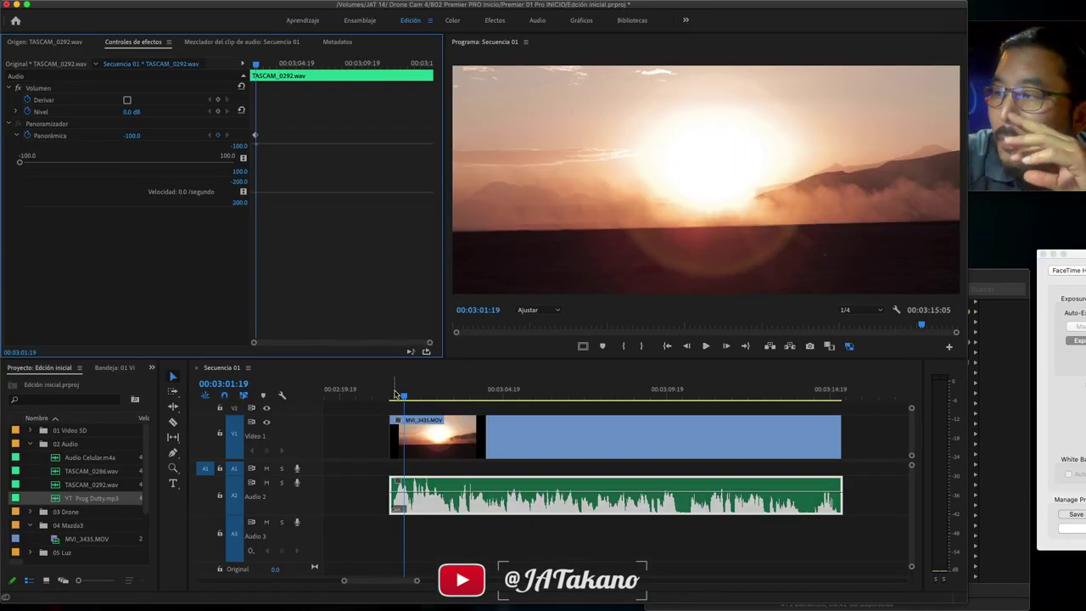
click(395, 392)
key(space)
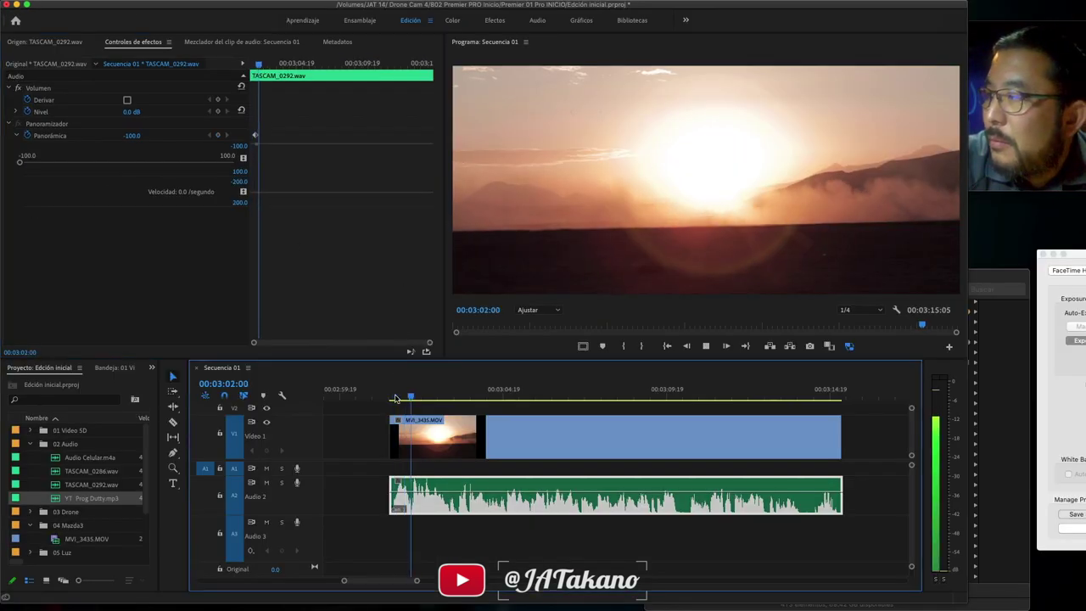
key(space)
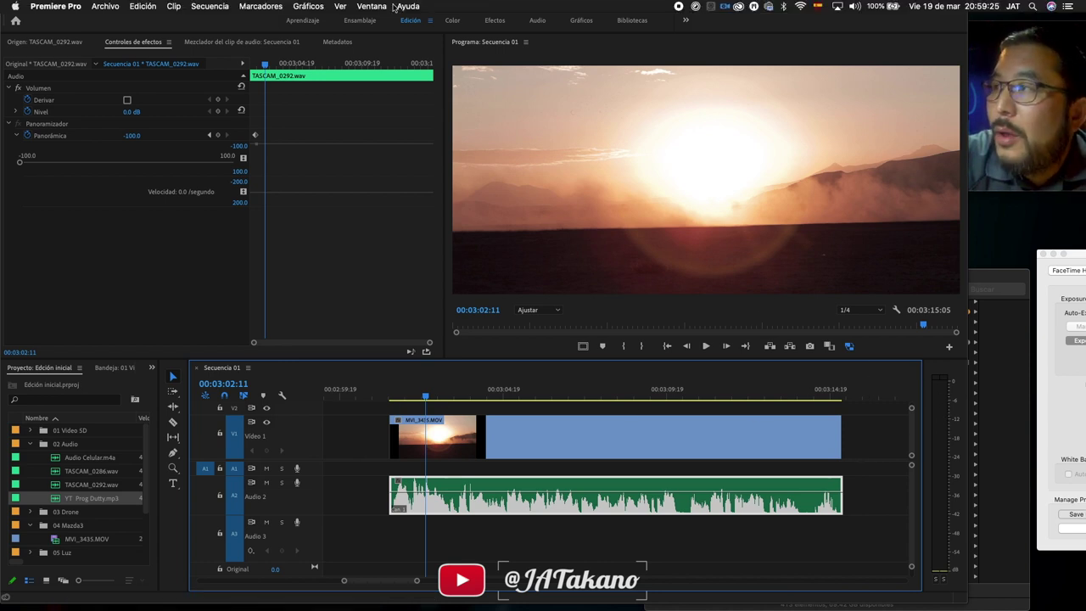
click(372, 6)
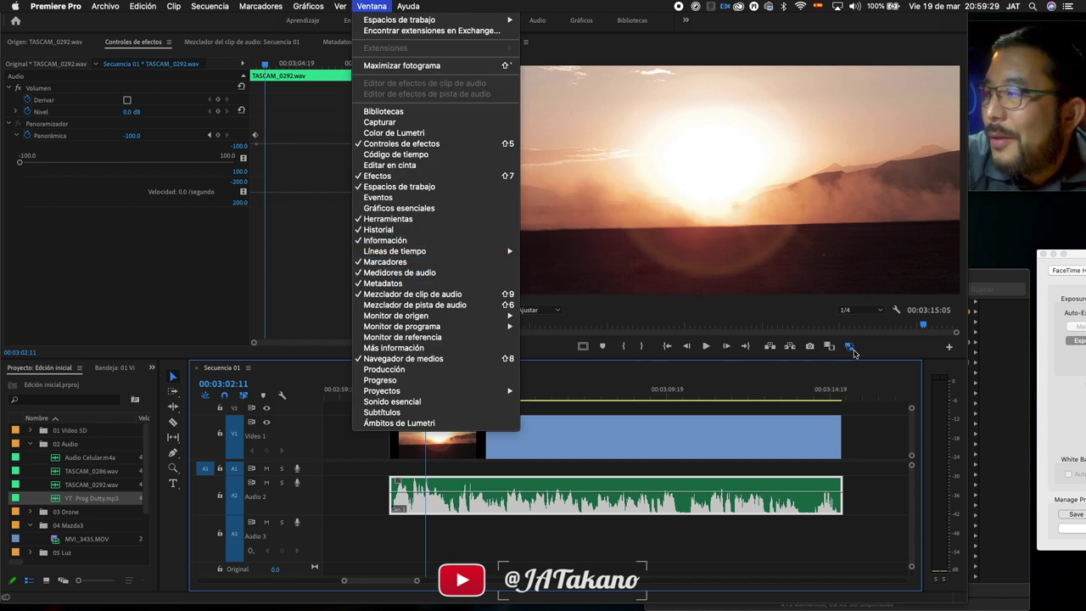
click(891, 352)
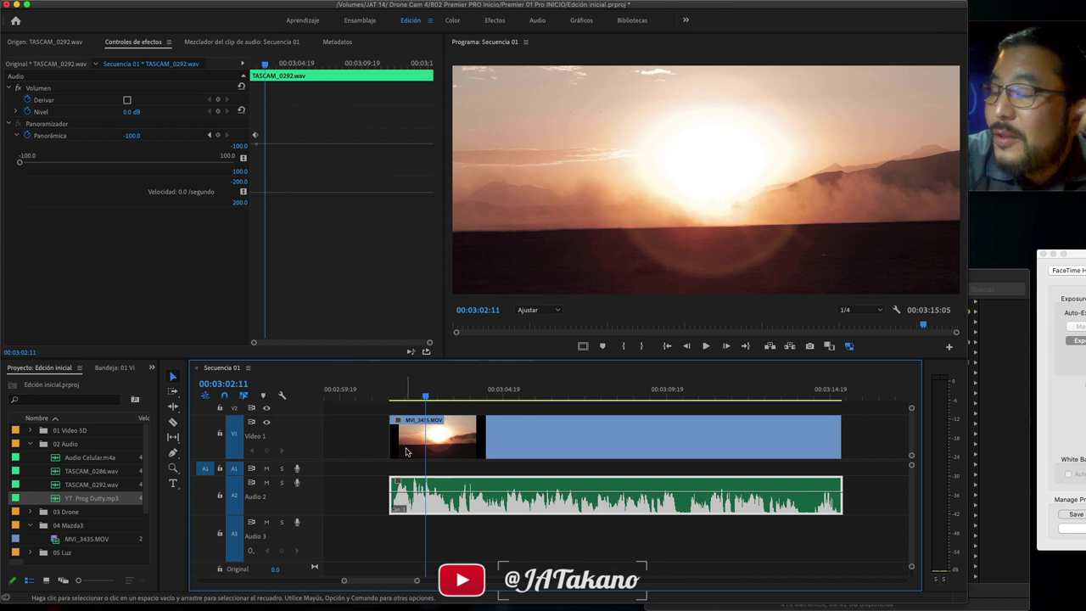
click(404, 397)
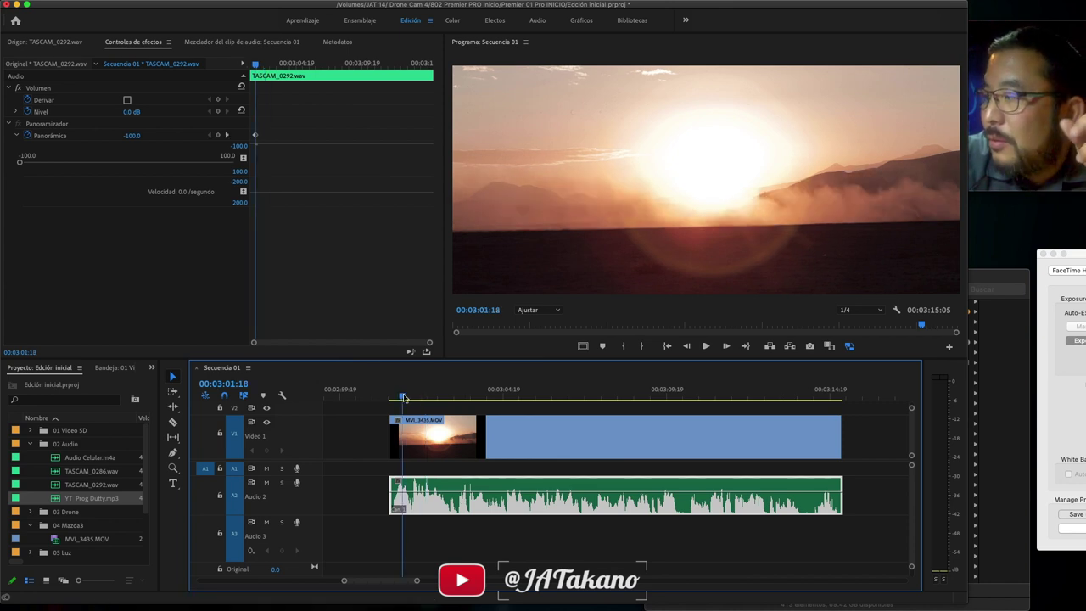
key(space)
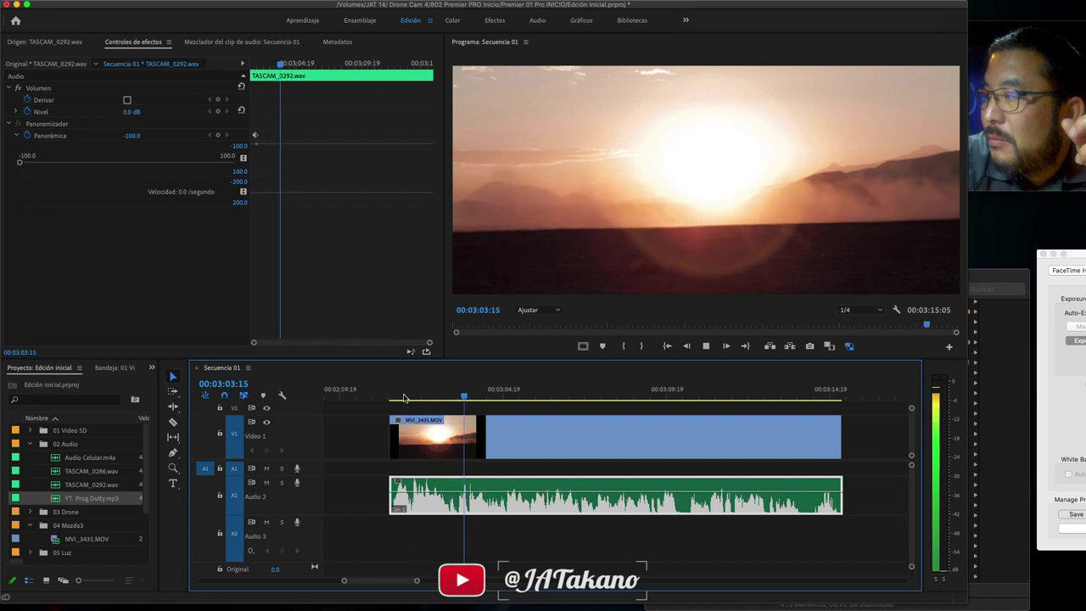
key(space)
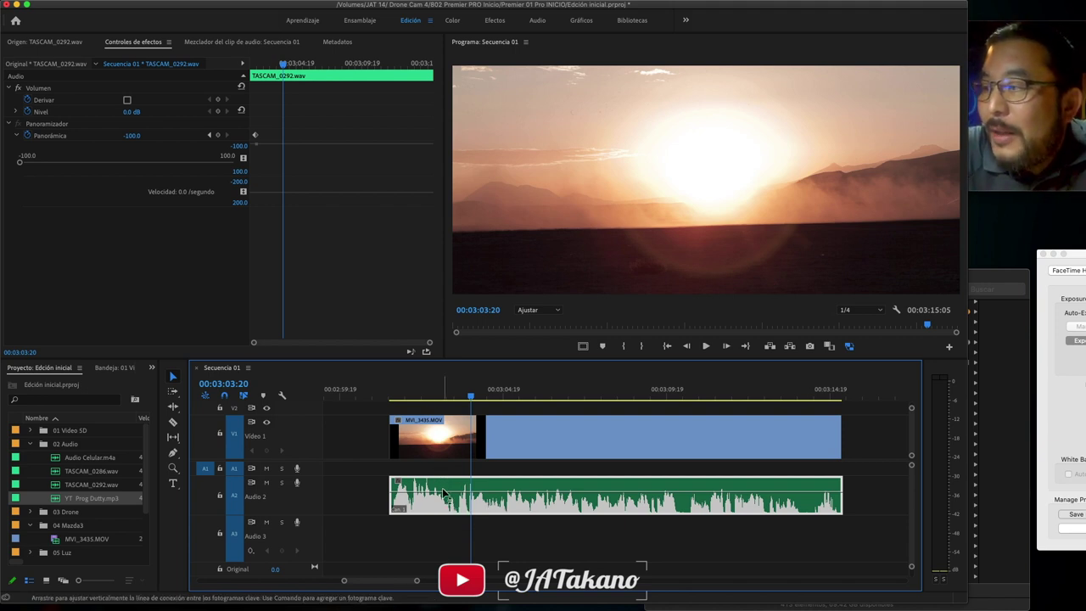
Copy the TASCAM_0292.wav clip from Audio 2 onto Audio 3, undoing an accidental pan change.
mouse_move(443, 492)
mouse_down()
mouse_move(459, 524)
mouse_move(443, 504)
mouse_move(442, 527)
mouse_up()
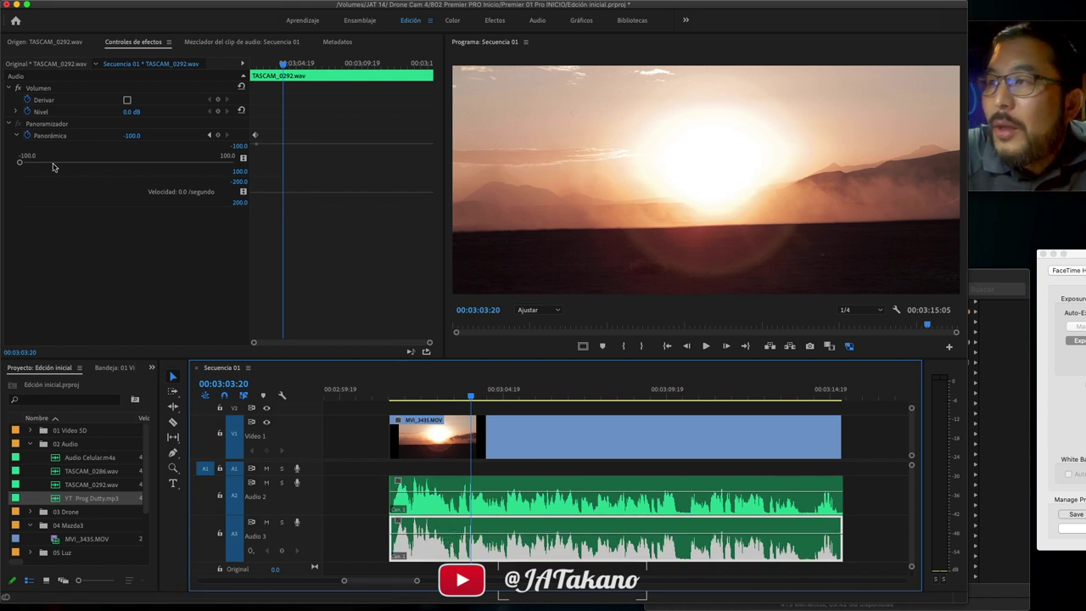
drag(23, 164, 266, 163)
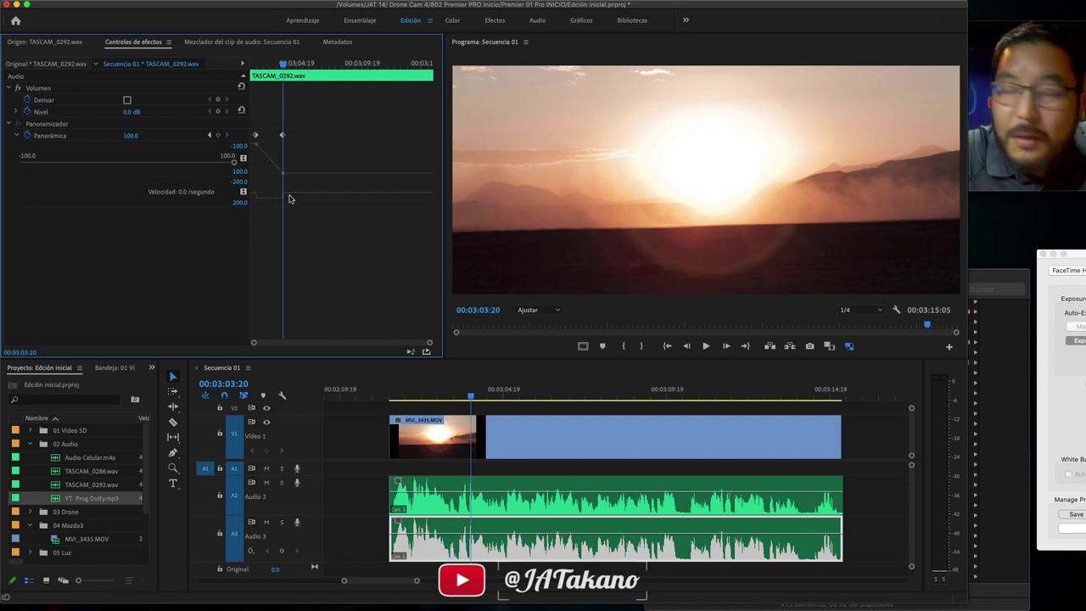
key(ctrl+z)
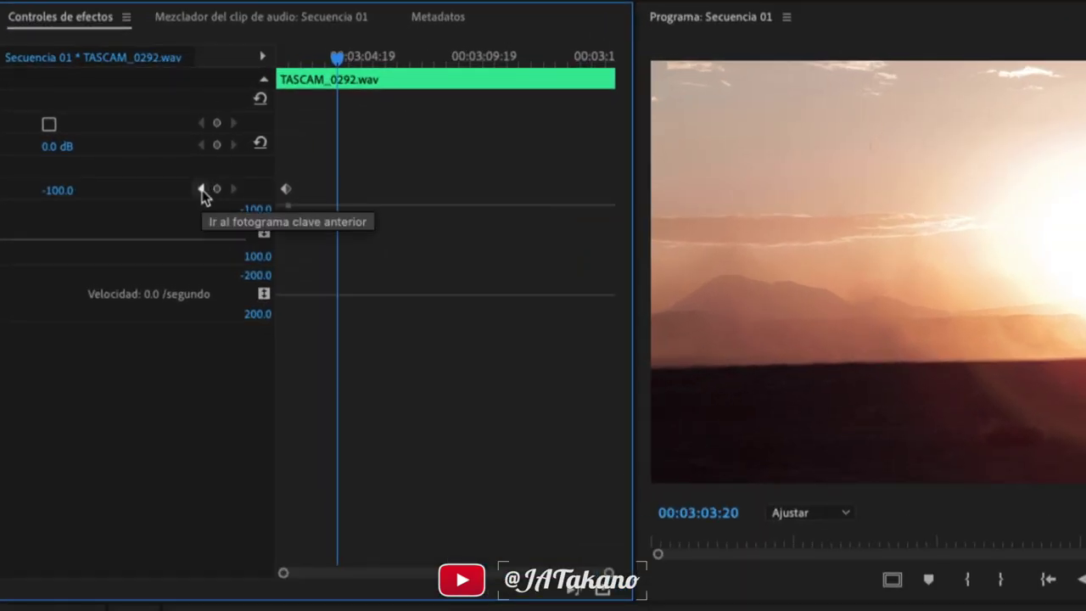
Pan the Audio 3 copy fully right to 100.0 at the keyframe and play both channels back.
click(201, 189)
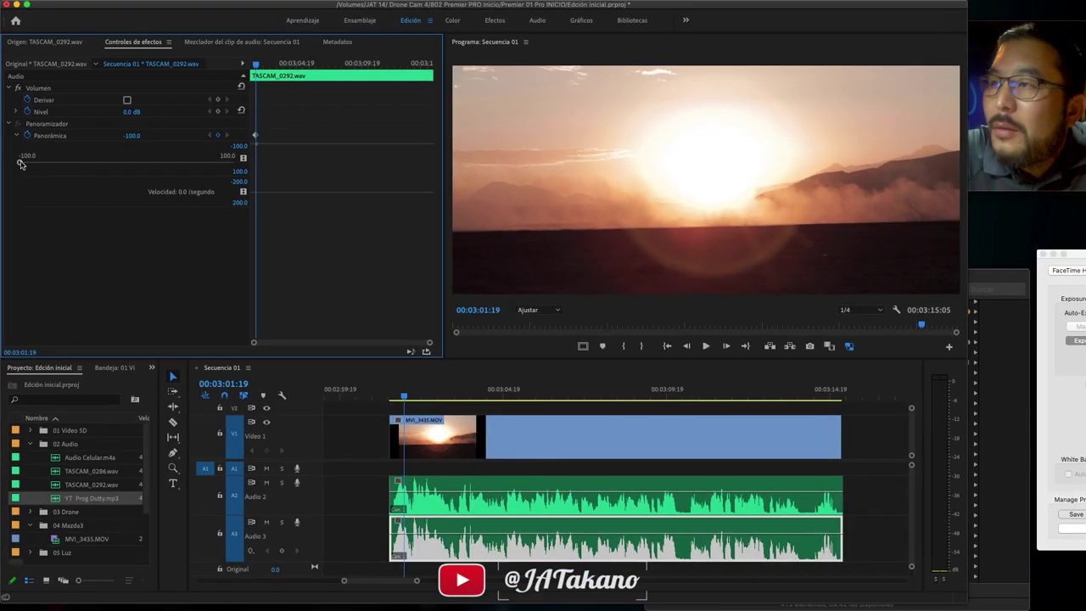
drag(21, 164, 222, 159)
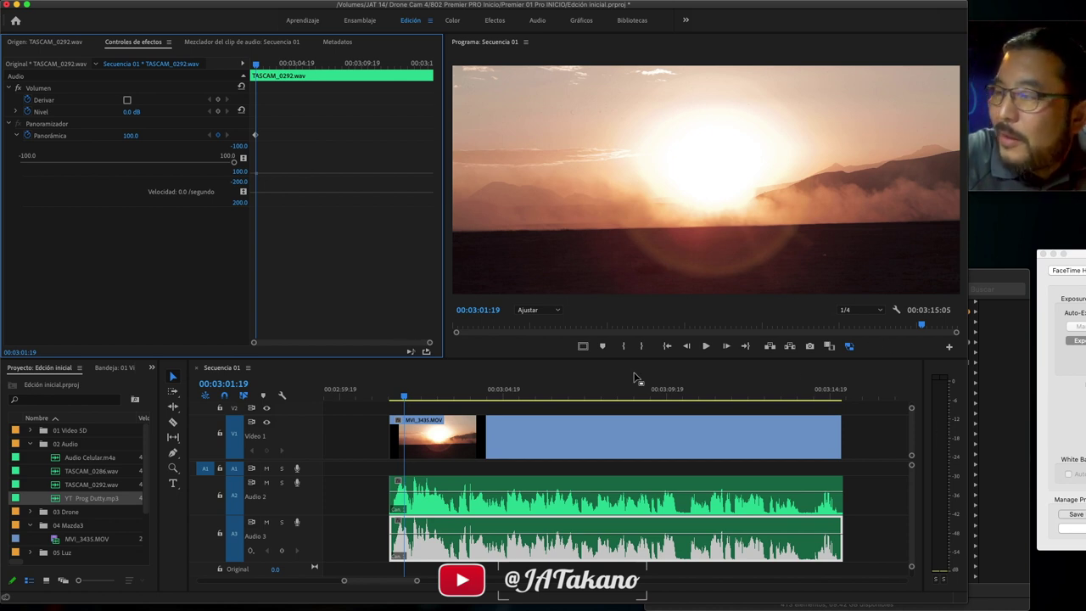
click(388, 396)
key(space)
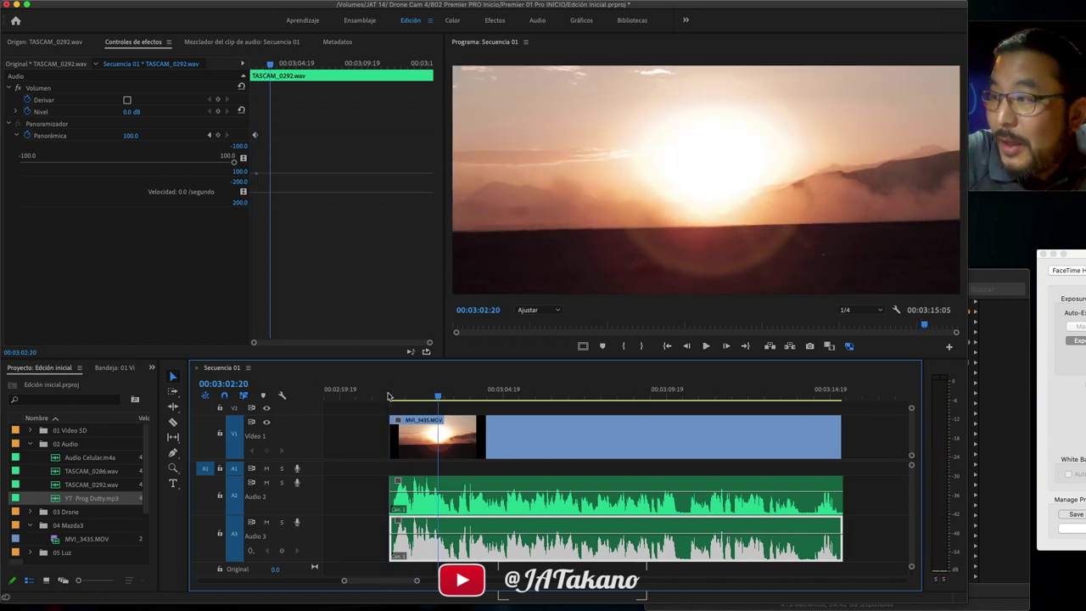
Reselect the Audio 2 clip to compare its -100.0 pan.
click(417, 506)
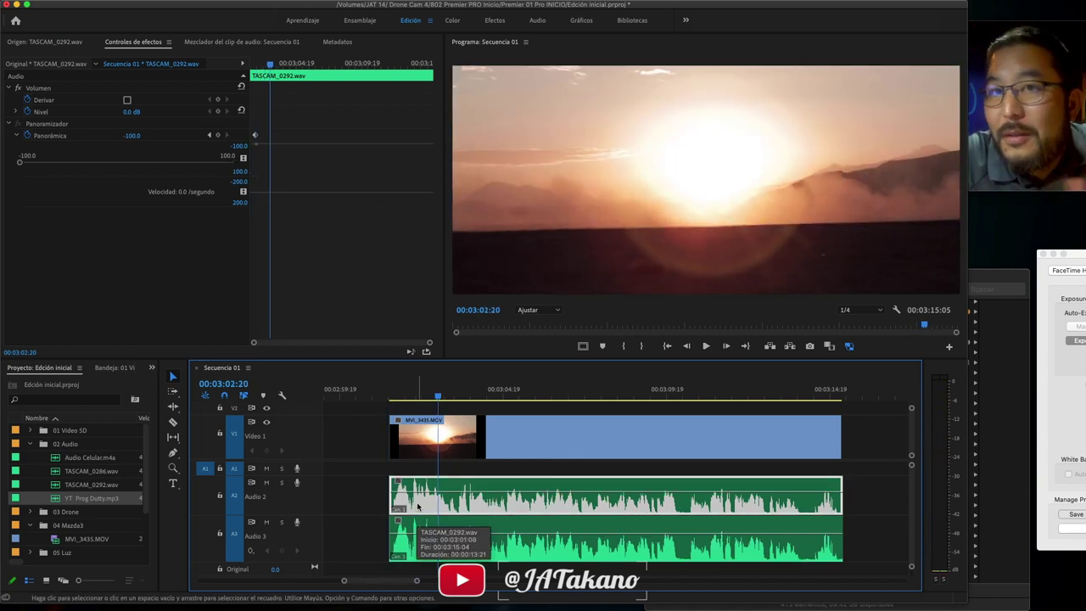
right_click(417, 506)
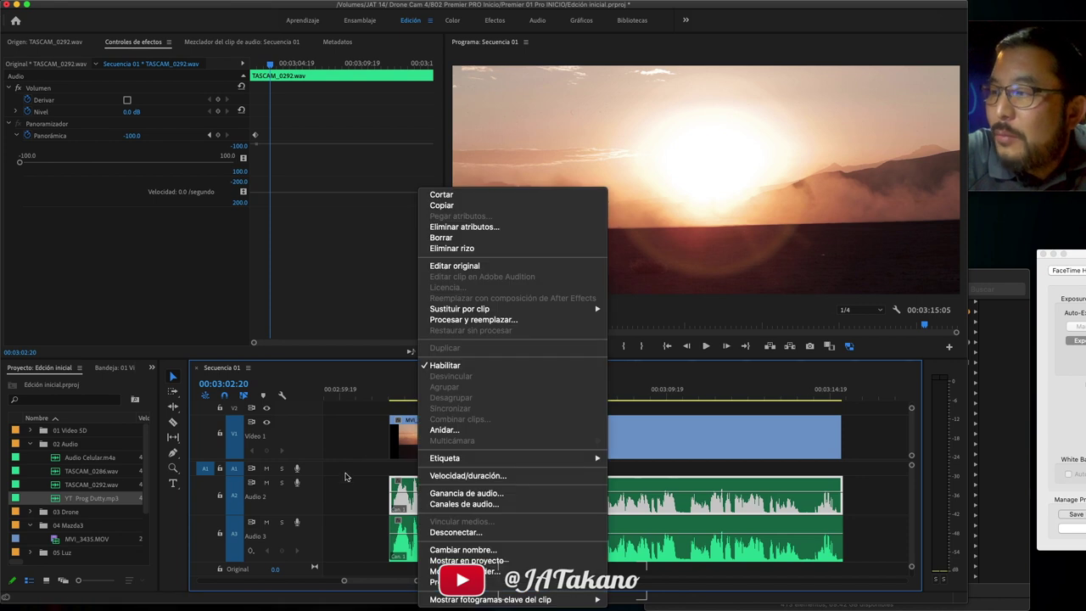
click(379, 507)
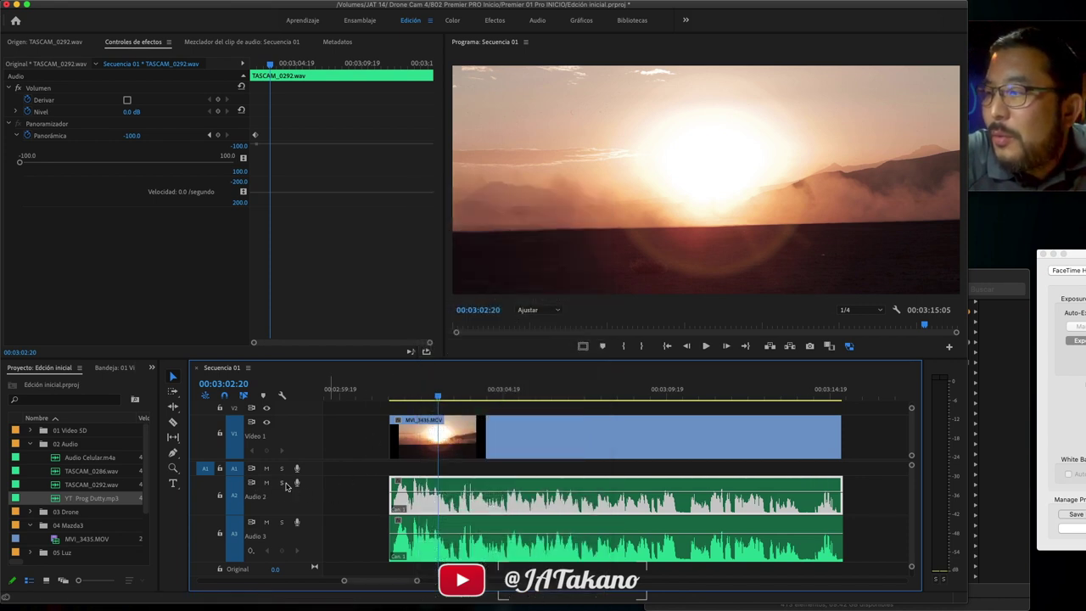
click(265, 483)
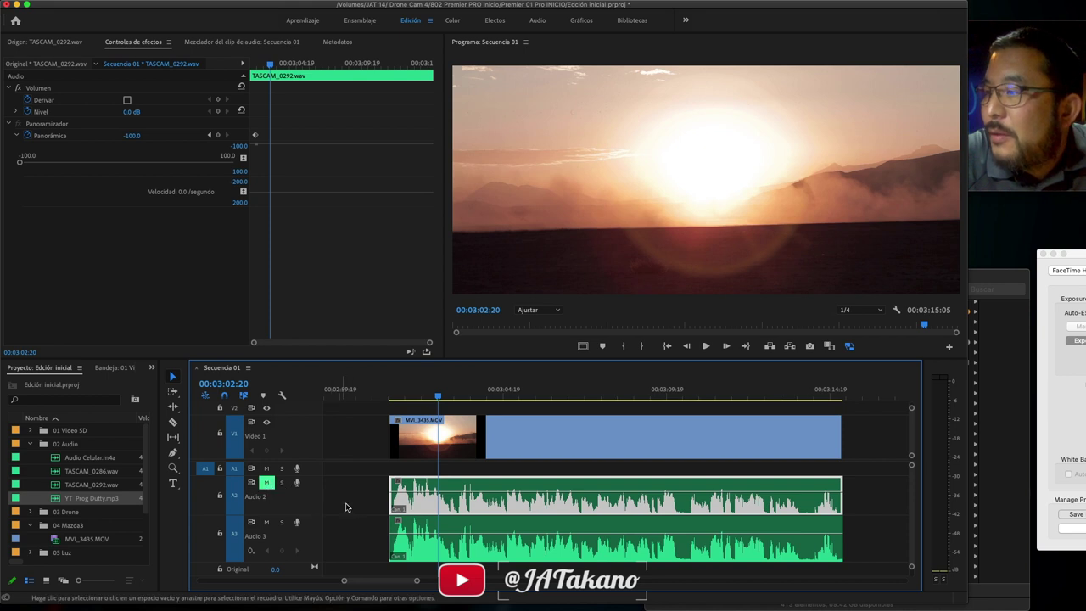
click(368, 507)
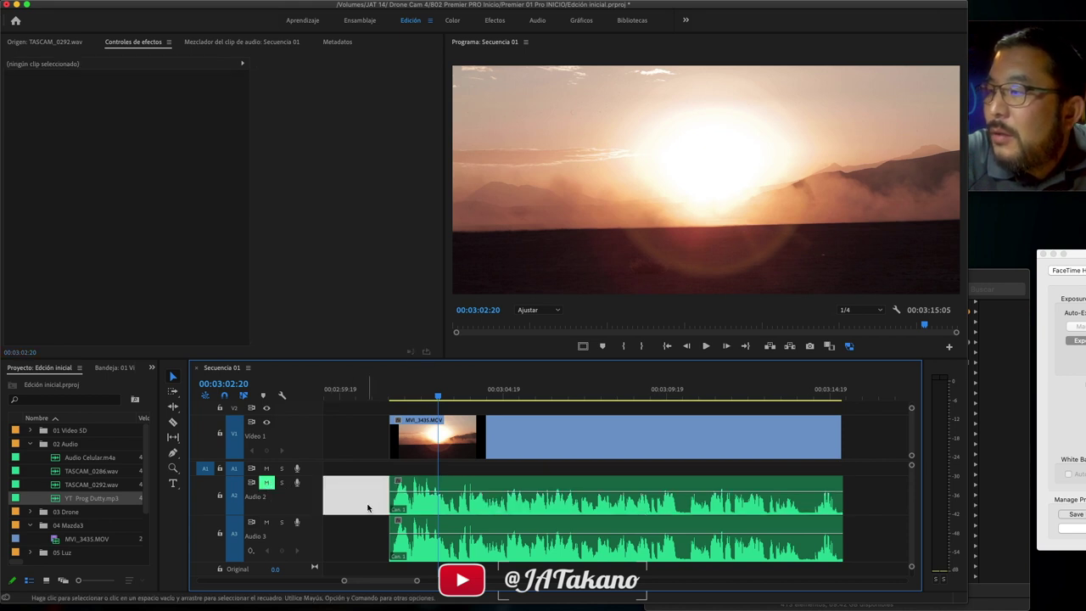
click(387, 395)
key(space)
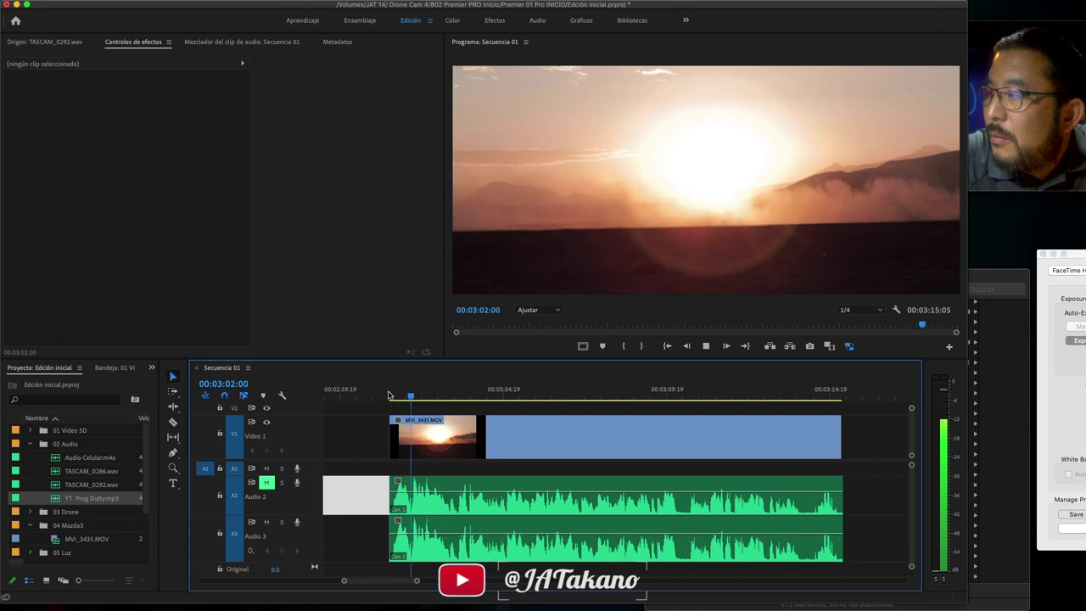
key(space)
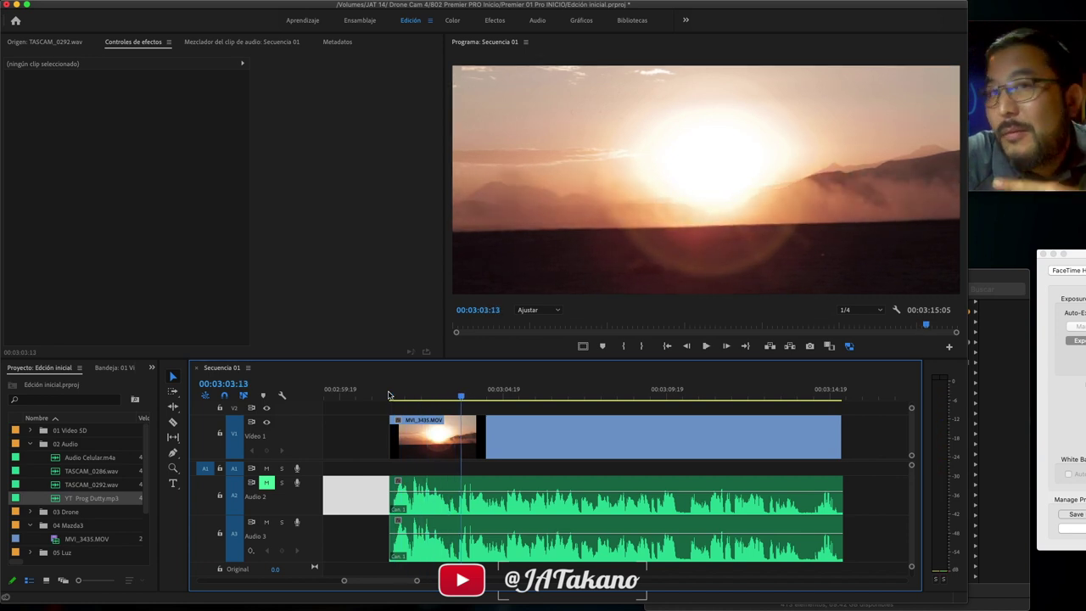
key(space)
key(space)
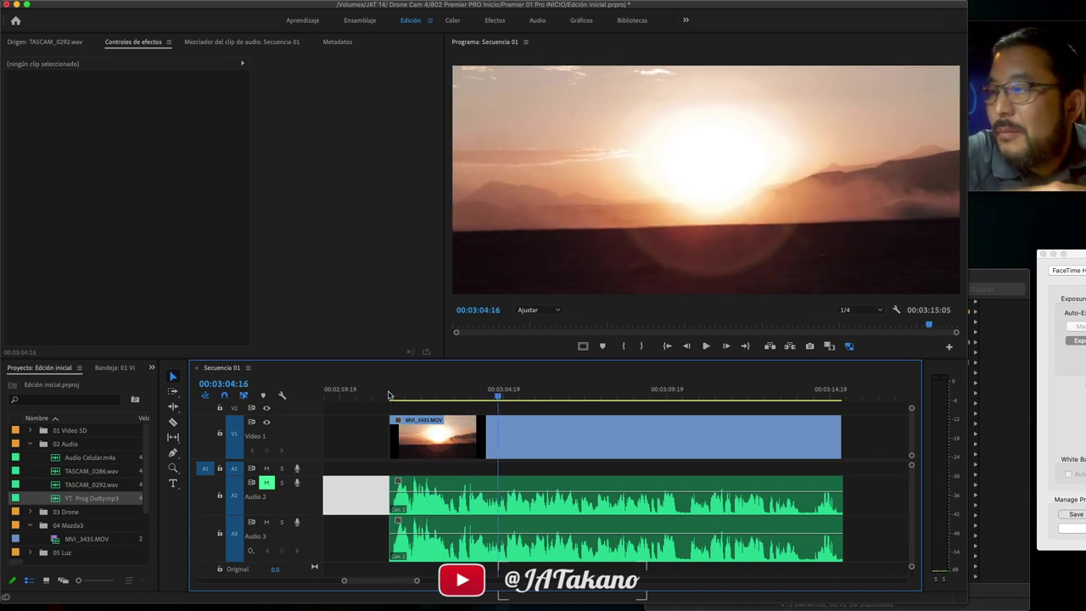
click(268, 522)
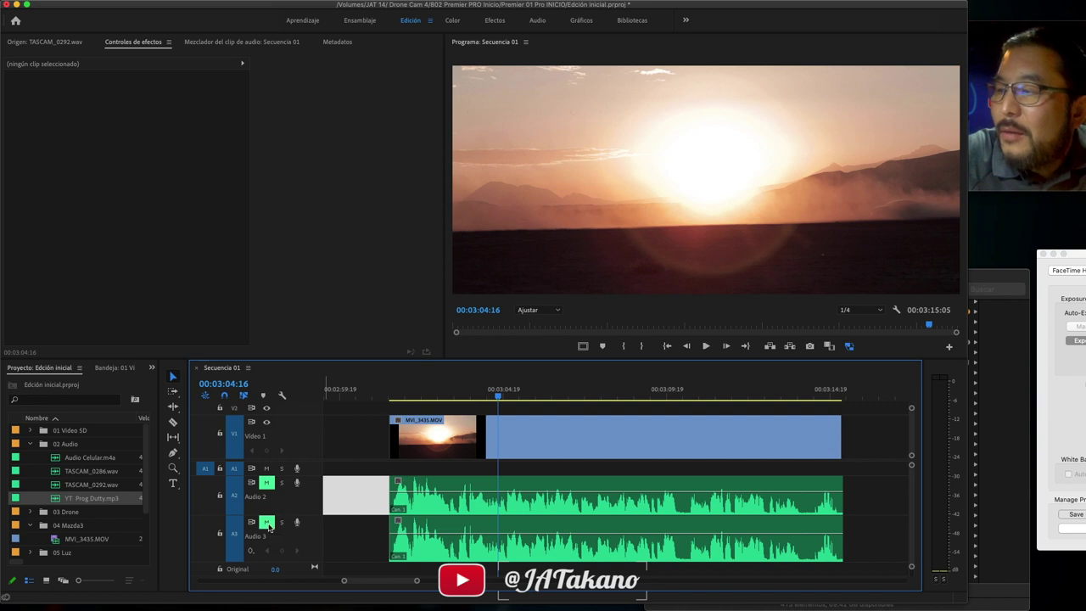
click(267, 485)
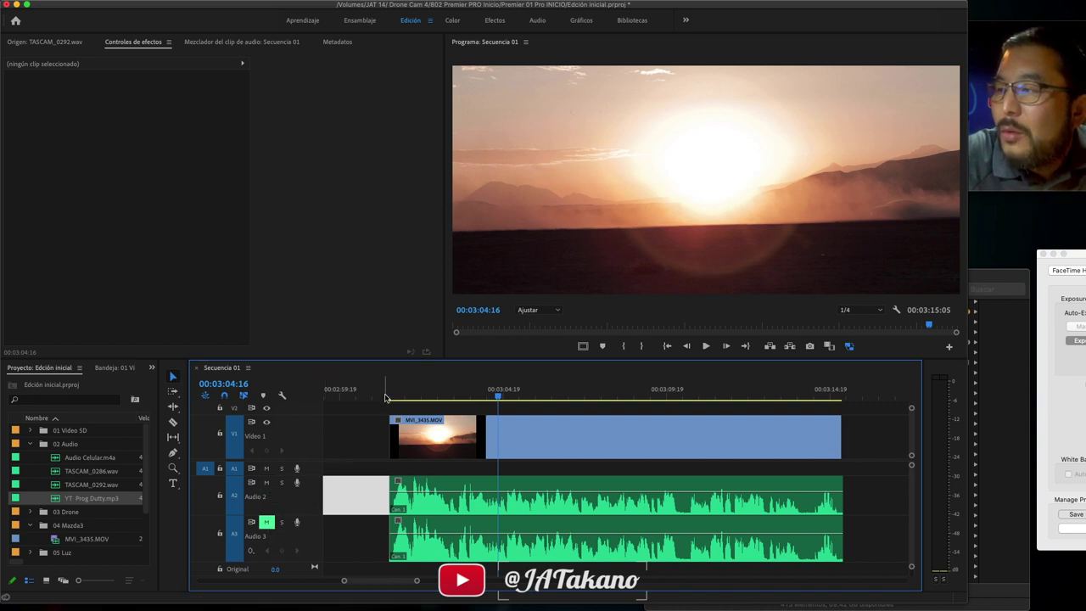
click(386, 395)
key(space)
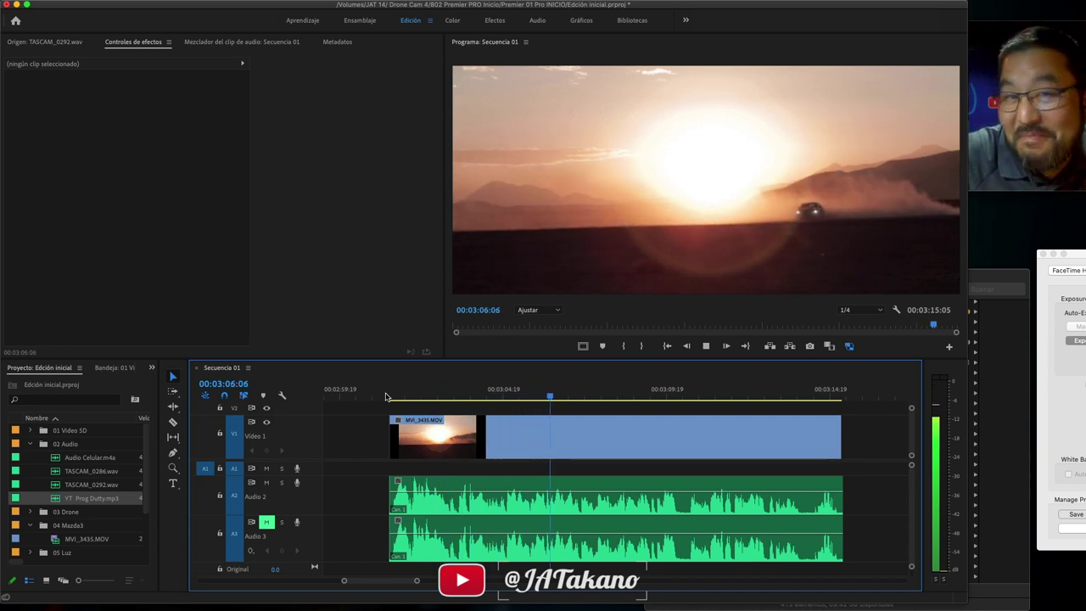
key(space)
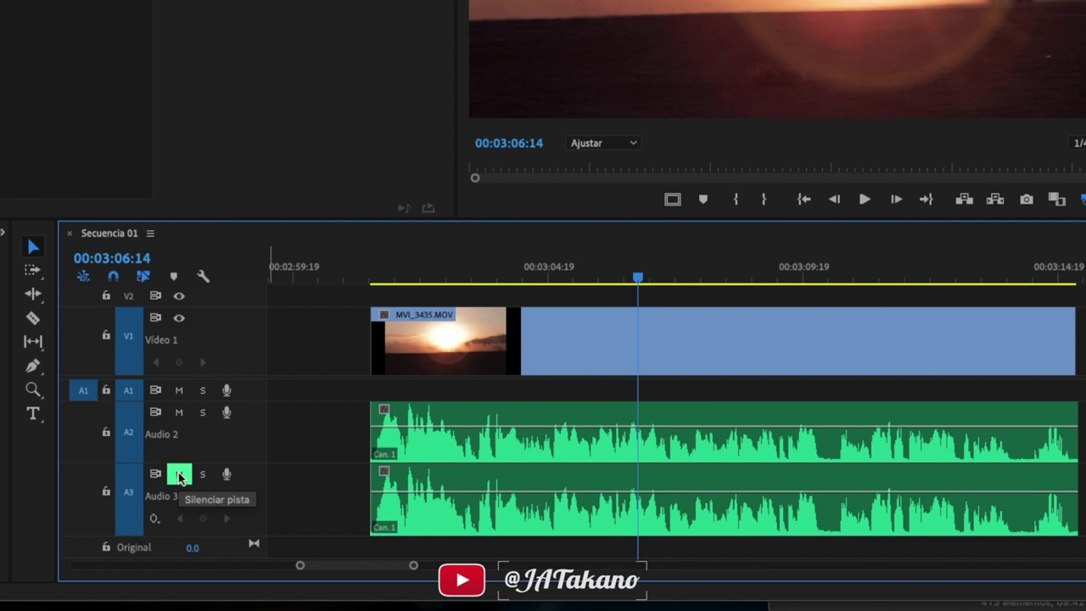
click(265, 521)
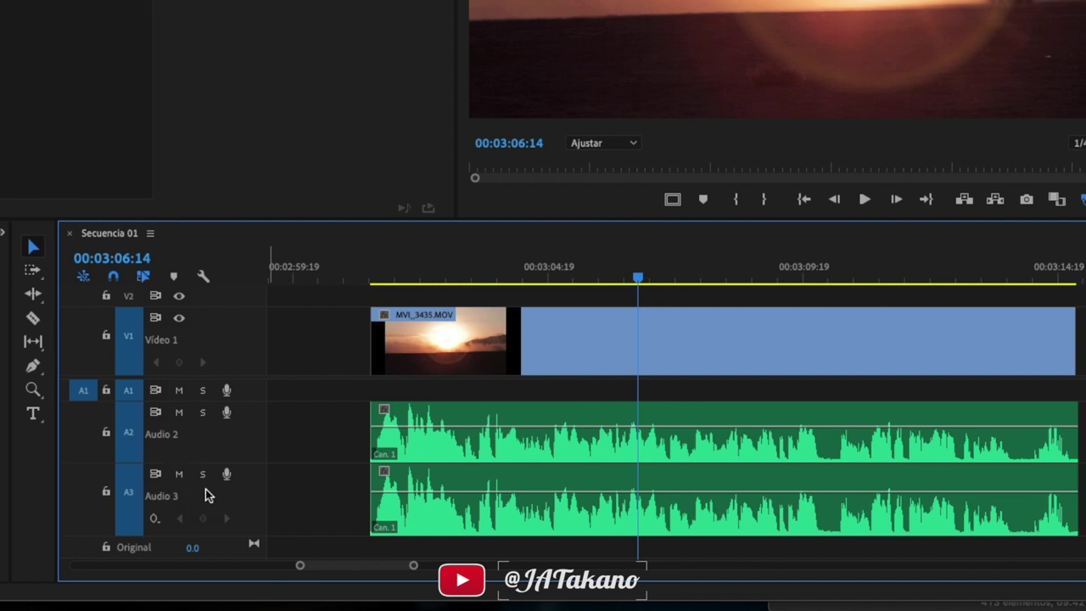
With the Razor tool, cut the Audio 2 and Audio 3 clips at four matching points.
key(b)
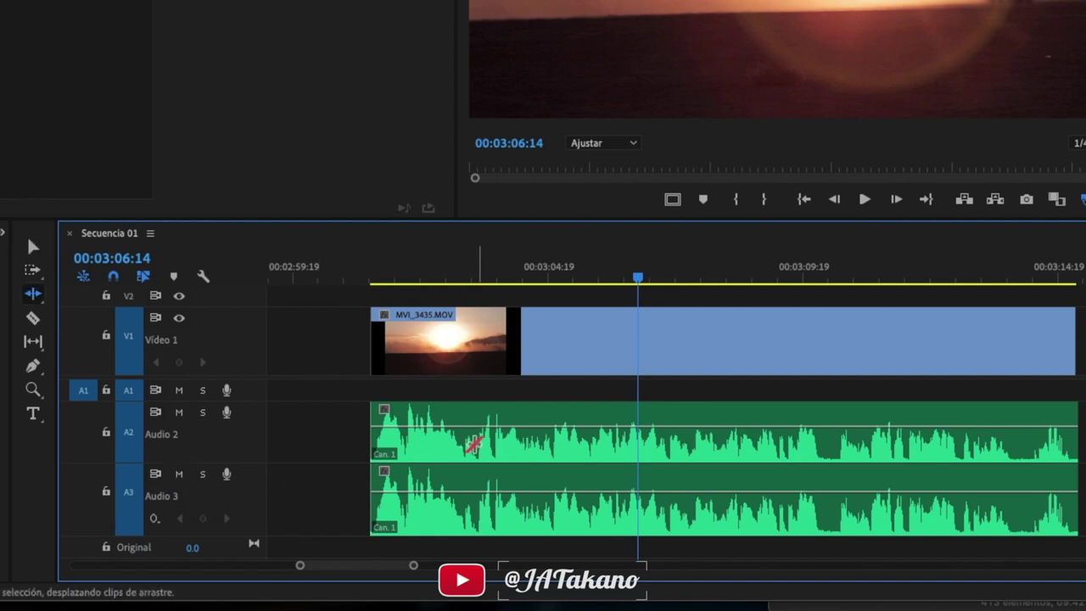
click(32, 318)
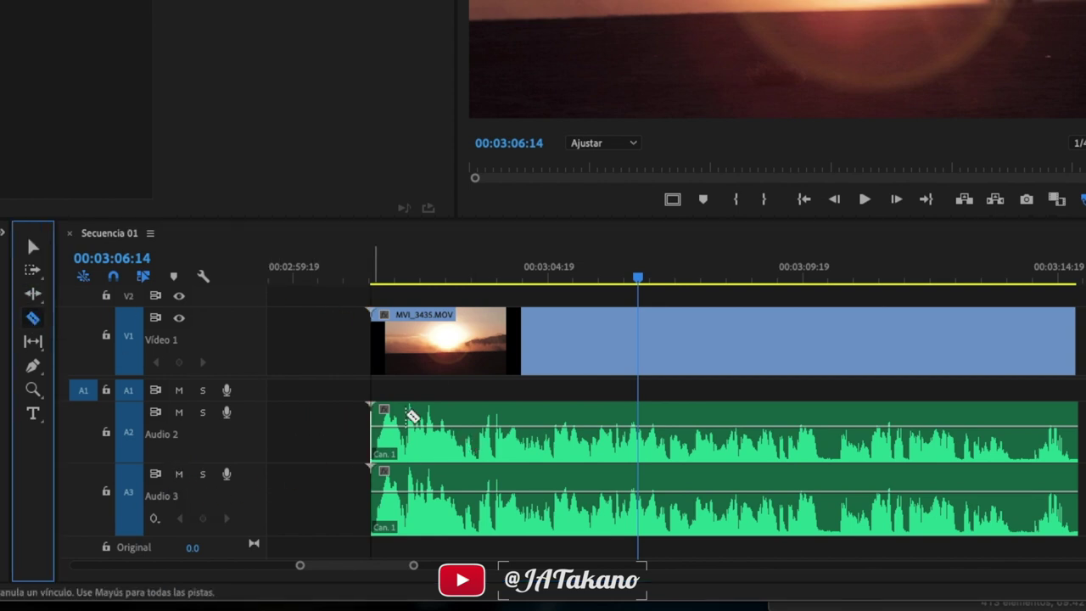
click(481, 425)
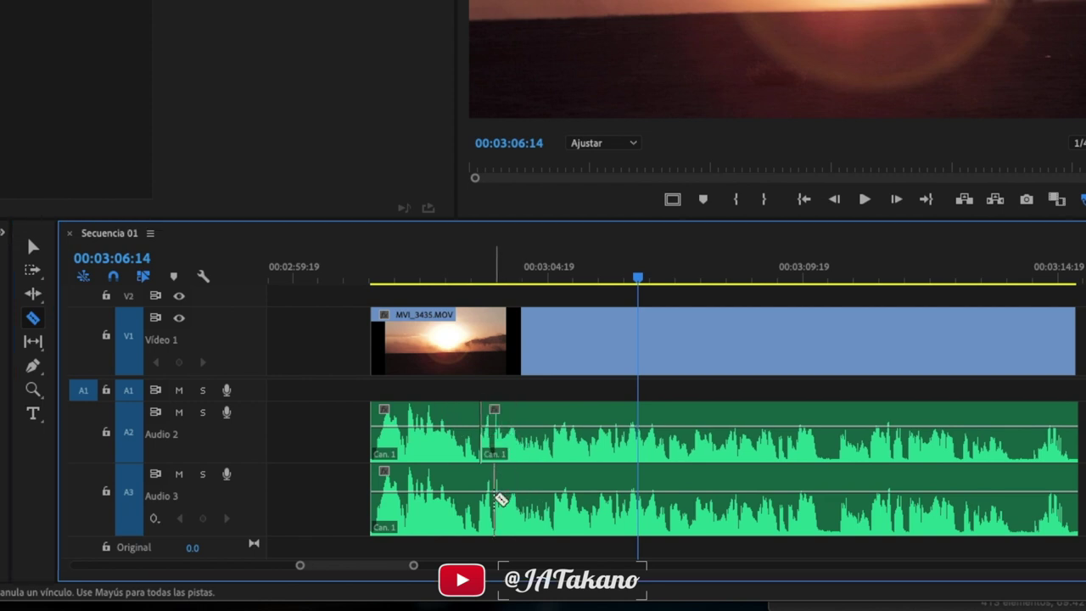
click(487, 499)
click(554, 437)
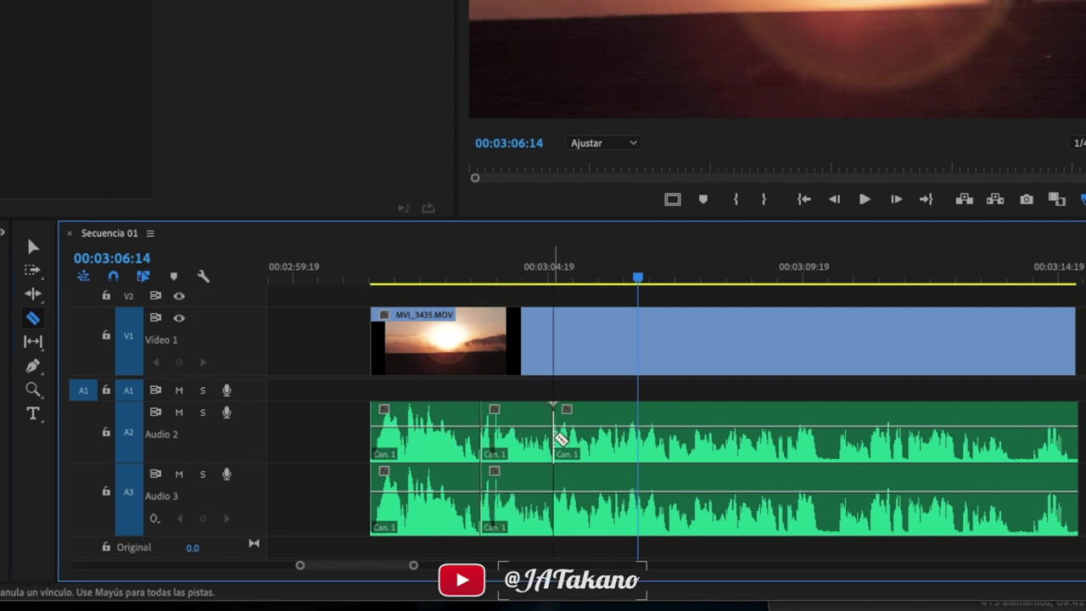
click(554, 500)
click(638, 437)
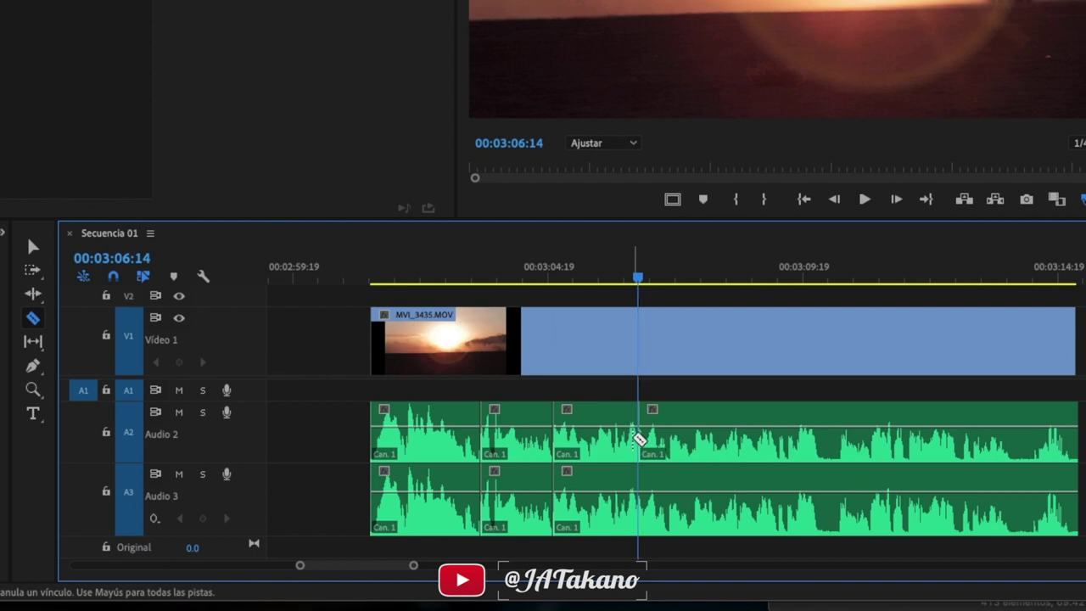
click(639, 500)
click(702, 433)
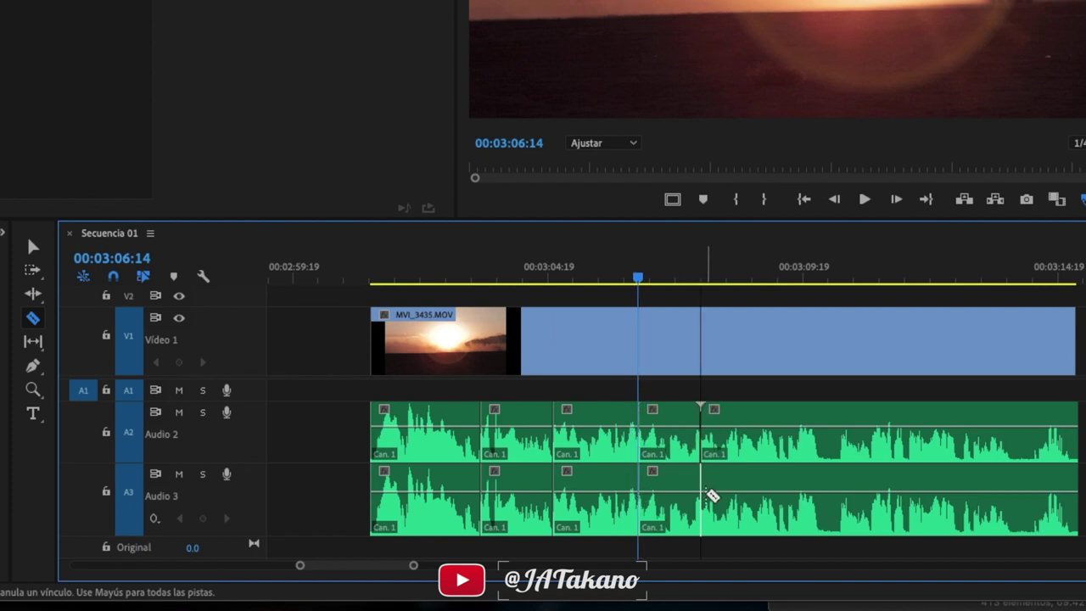
click(708, 497)
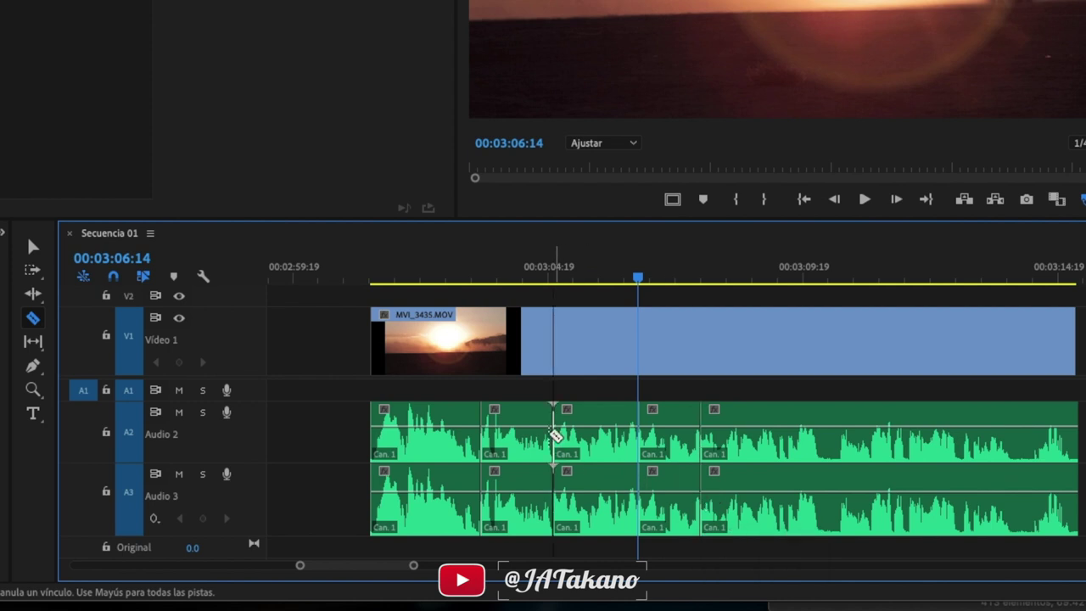
Delete the second and fourth Audio 2 pieces and the third Audio 3 piece.
key(v)
click(515, 414)
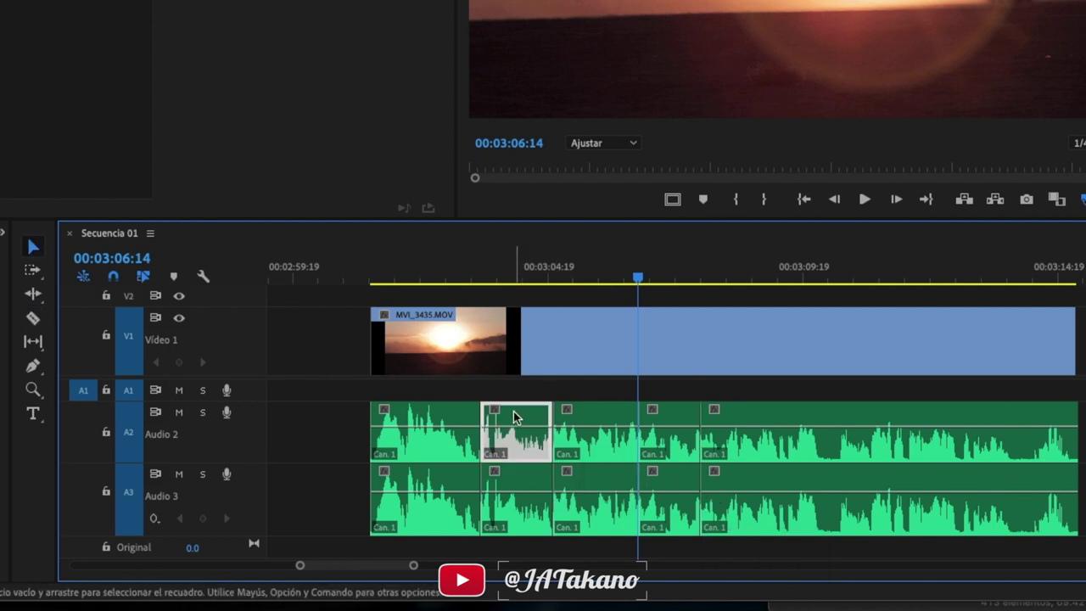
key(Delete)
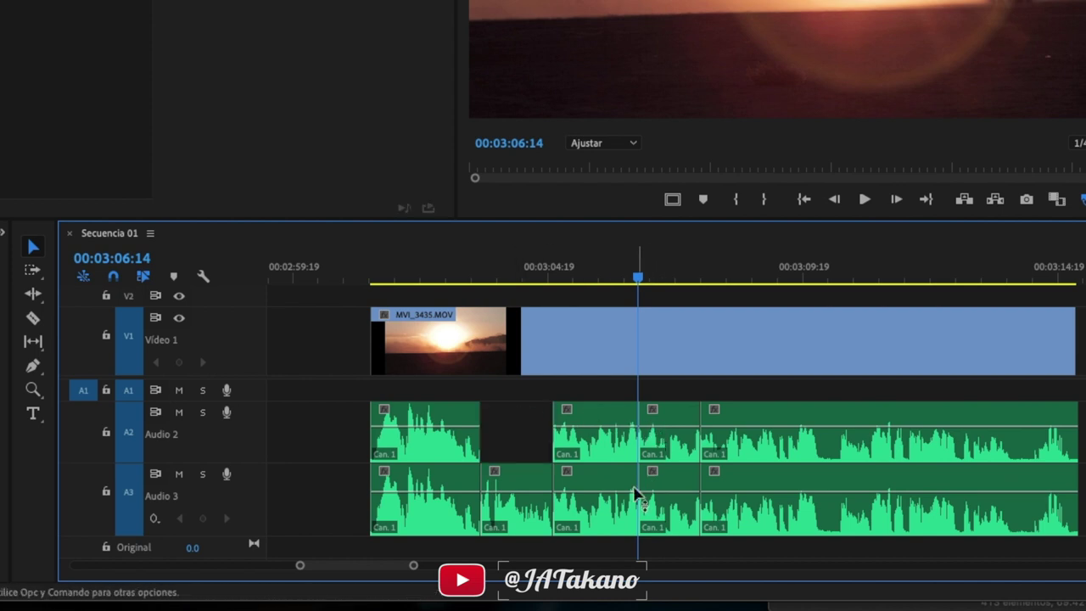
click(593, 488)
key(Delete)
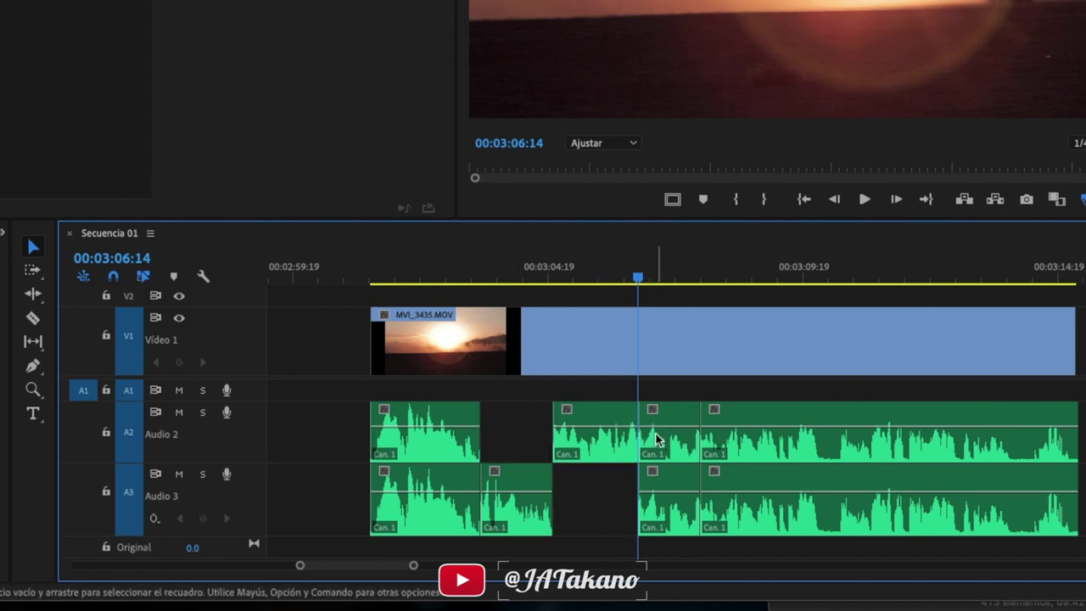
click(670, 423)
key(Delete)
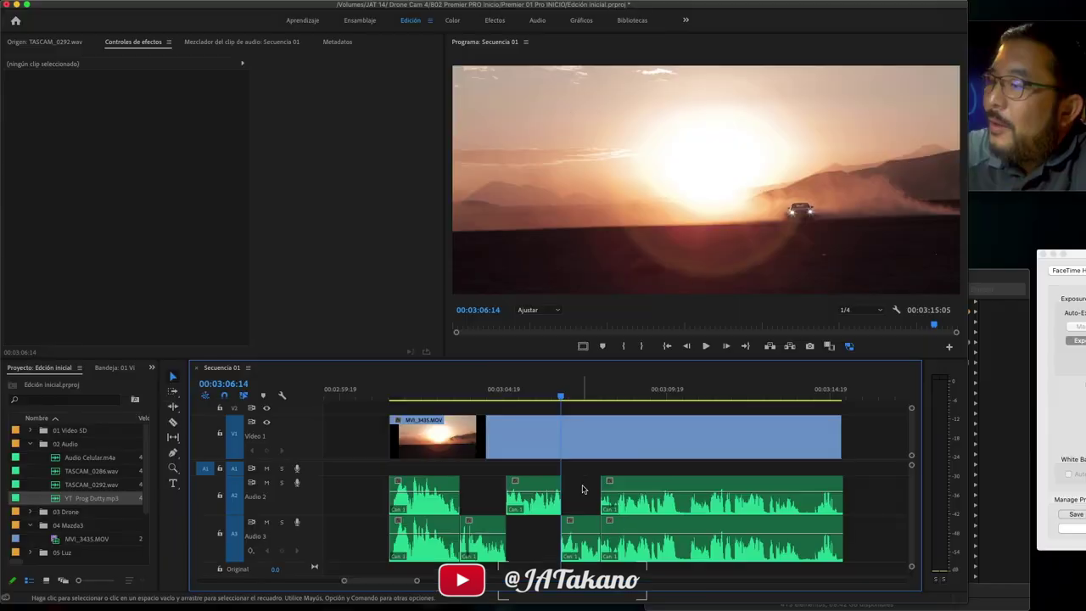
click(434, 393)
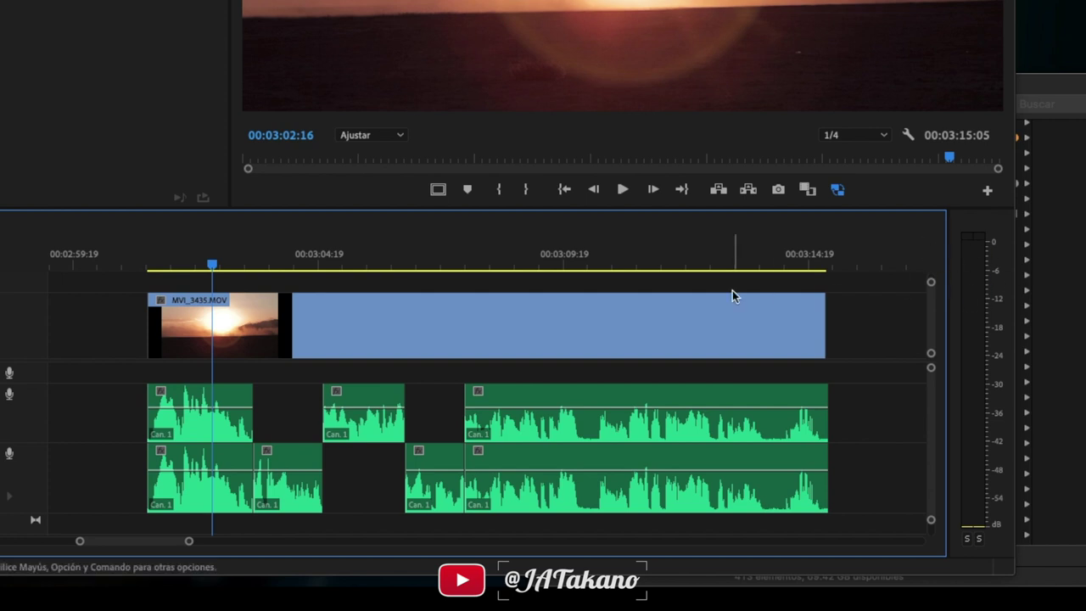
click(189, 265)
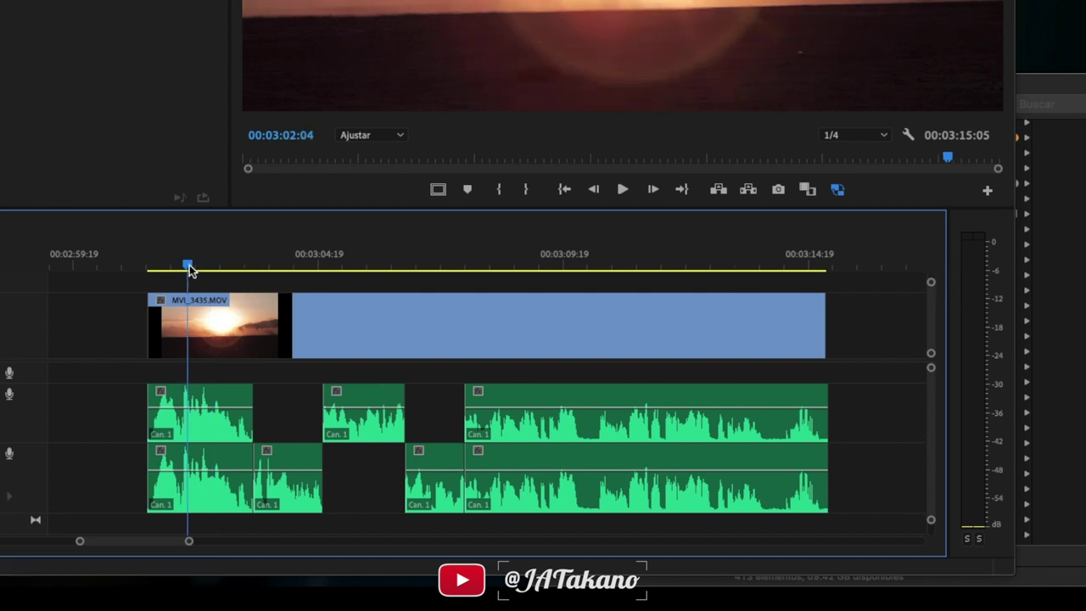
key(space)
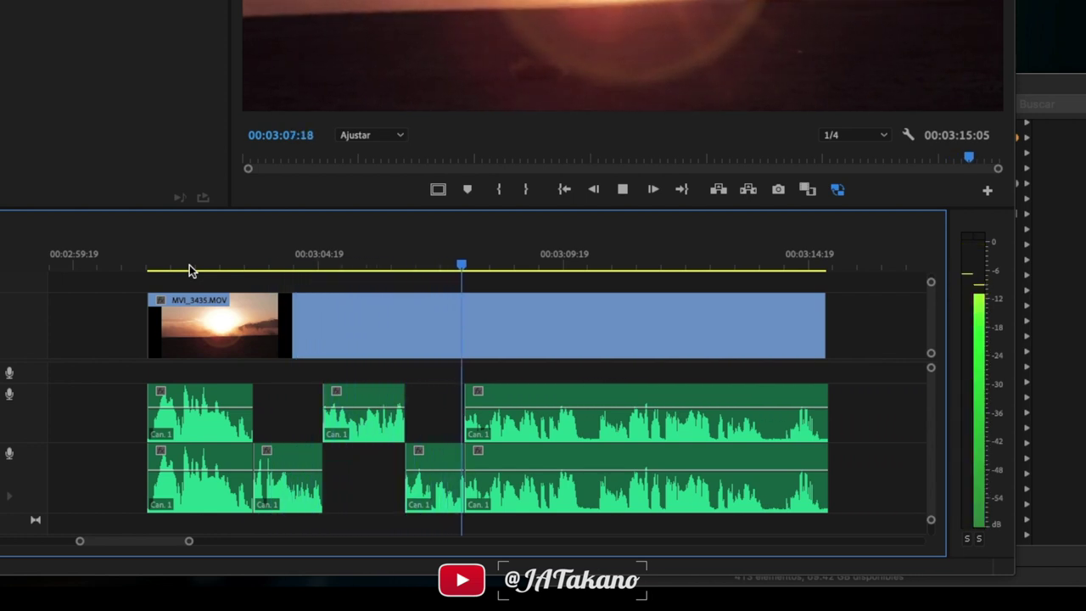
key(space)
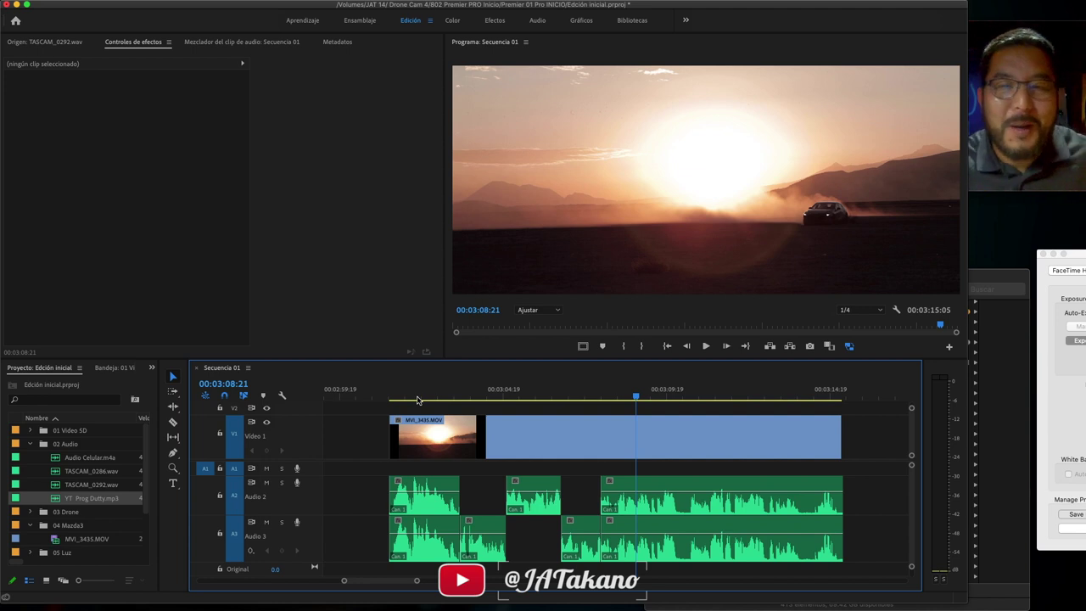
click(471, 394)
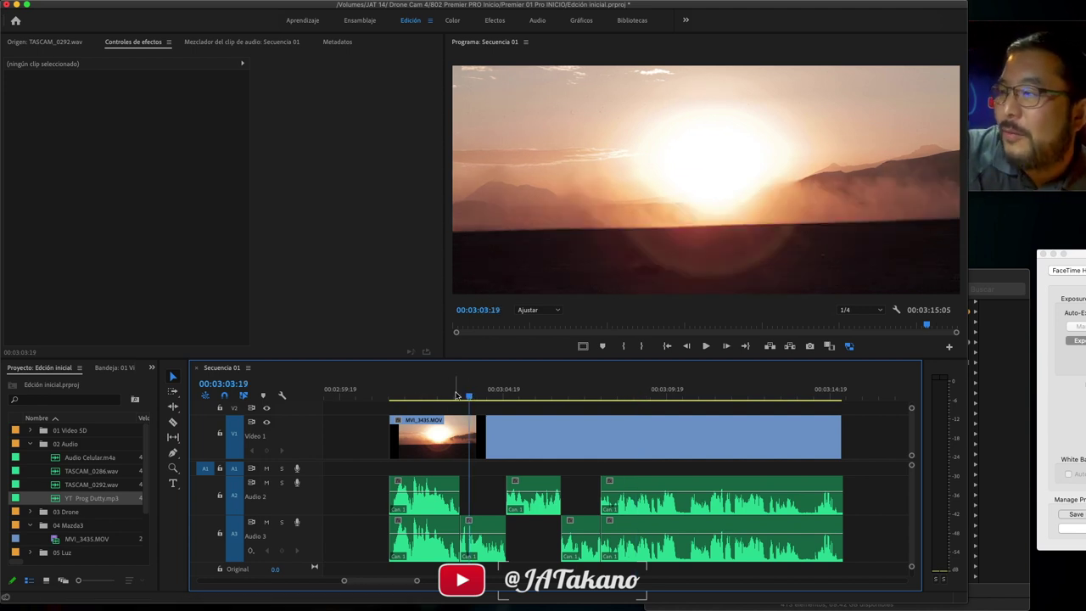
click(453, 396)
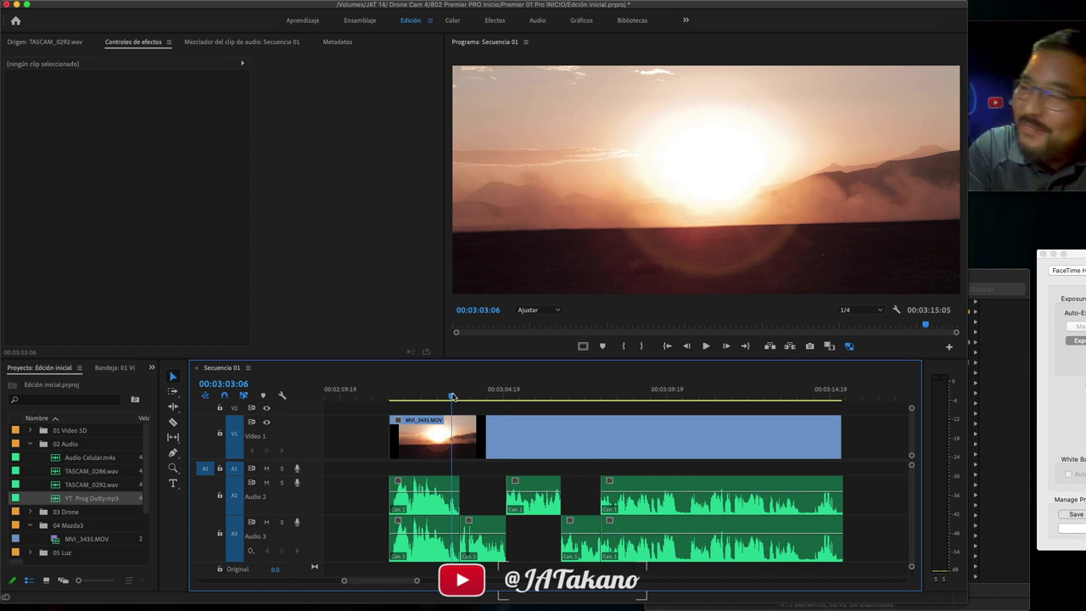
key(space)
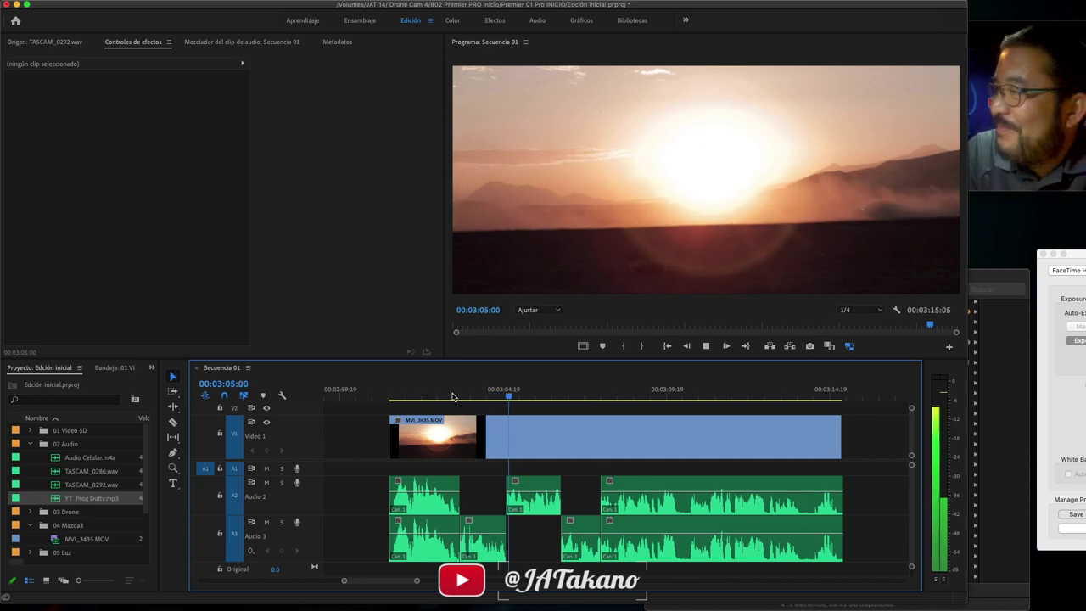